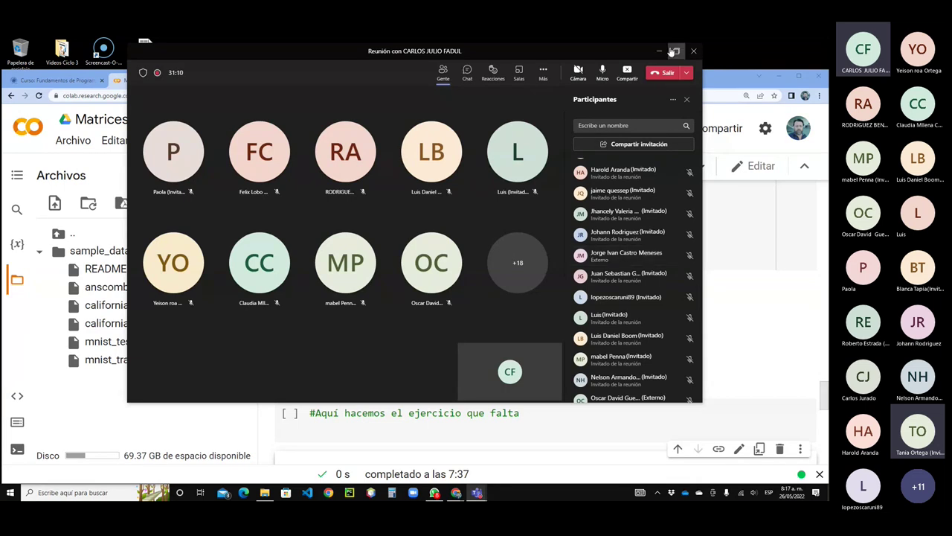
Step: Upload rostro.txt from the Reto-semana-6 folder to the notebook's session files and move it into sample_data
left_click(658, 51)
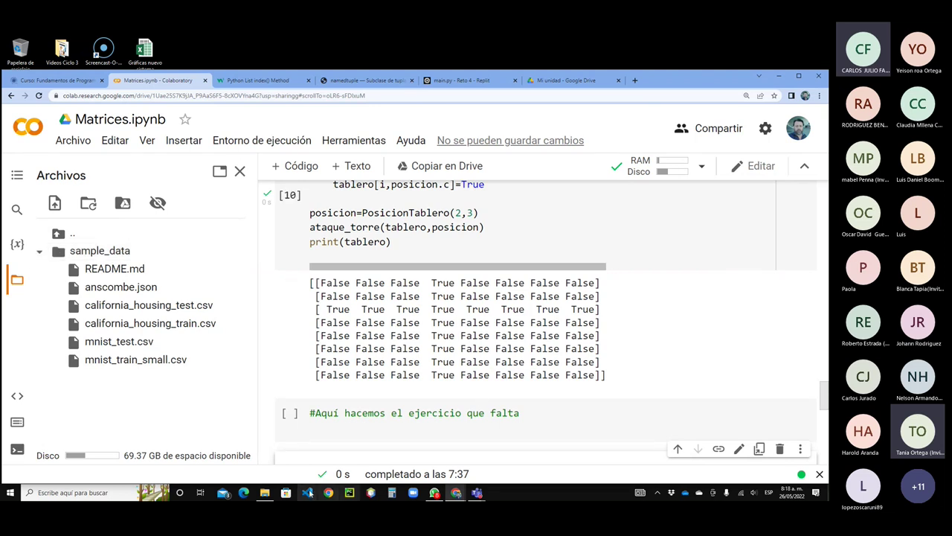
mouse_move(264, 492)
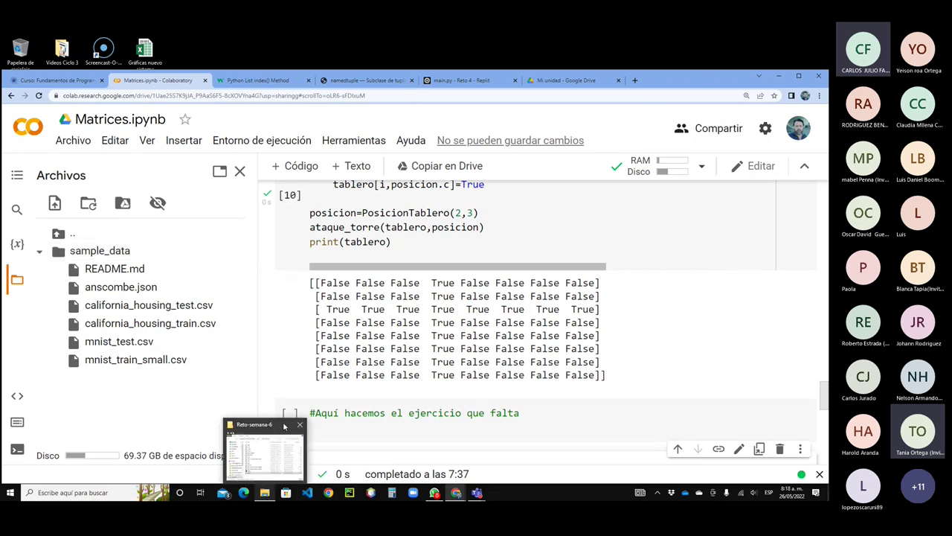
left_click(278, 432)
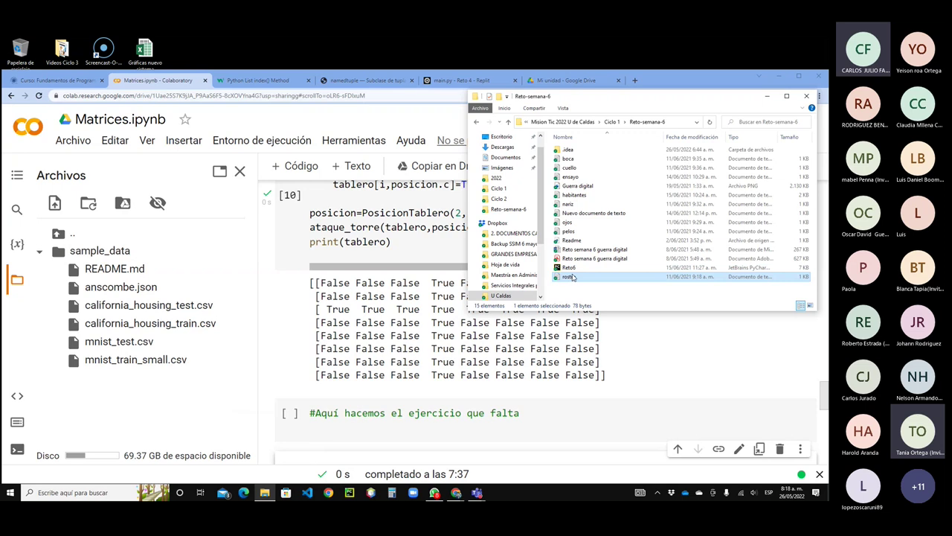
left_click_drag(573, 280, 138, 400)
left_click(614, 325)
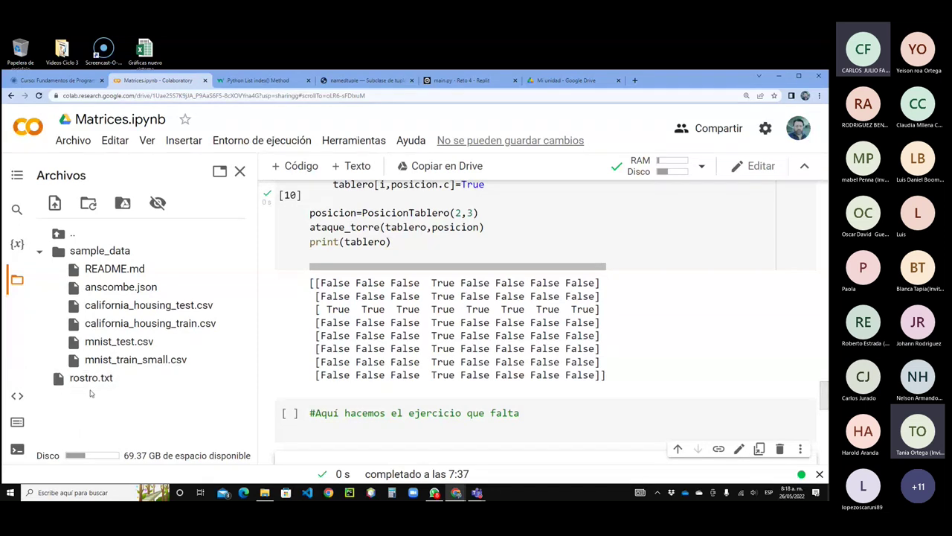
left_click_drag(92, 378, 128, 254)
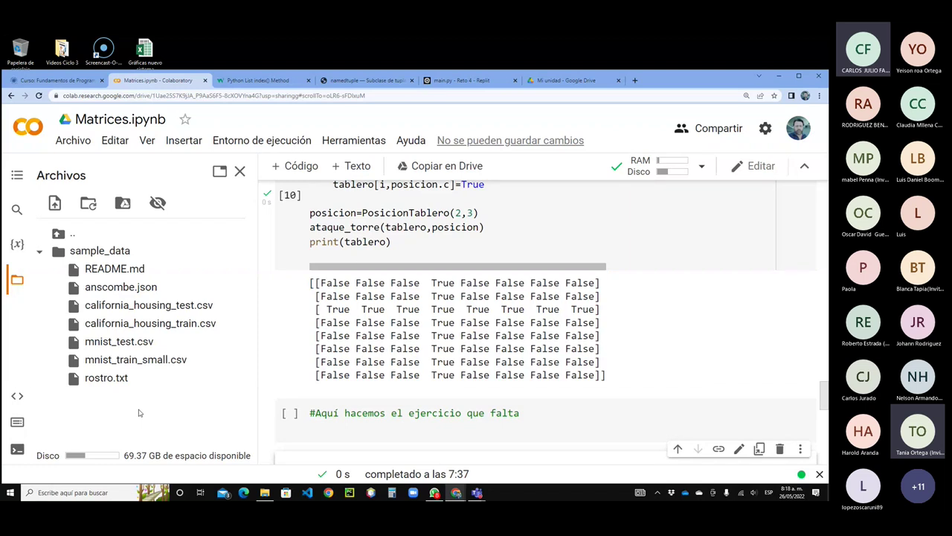
Step: Delete rostro.txt from the sample_data folder
left_click(247, 381)
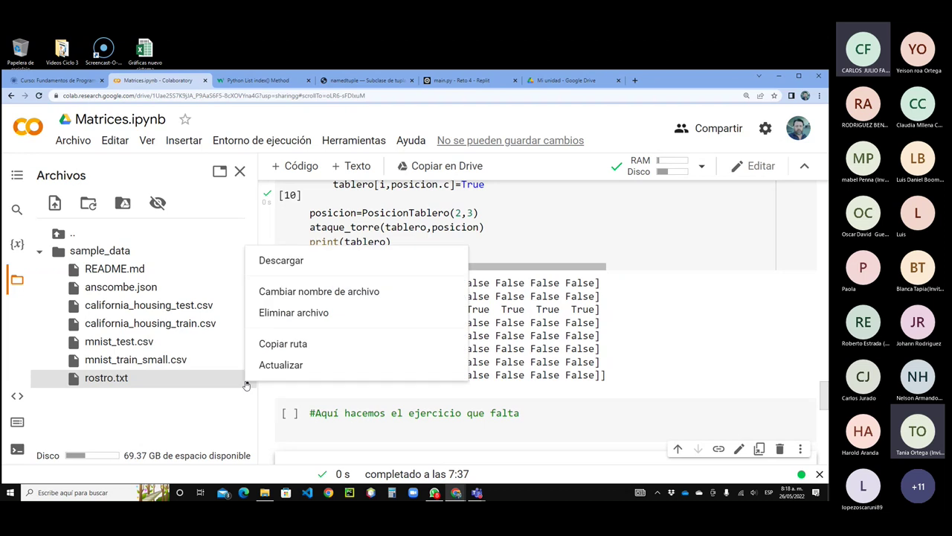
left_click(296, 311)
left_click(497, 339)
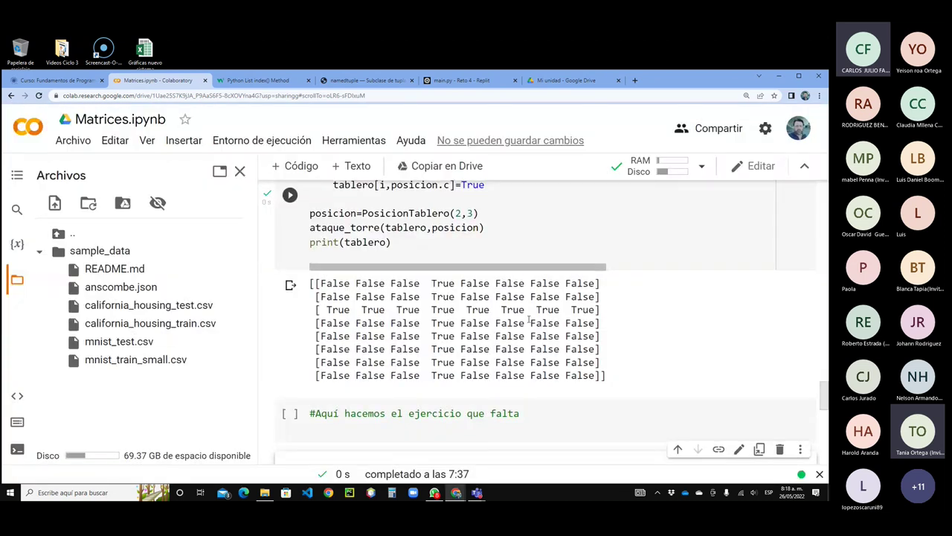
Step: Check the Microsoft Teams meeting's participant list from its beginning, and return to the notebook
scroll(528, 315, "up", 10)
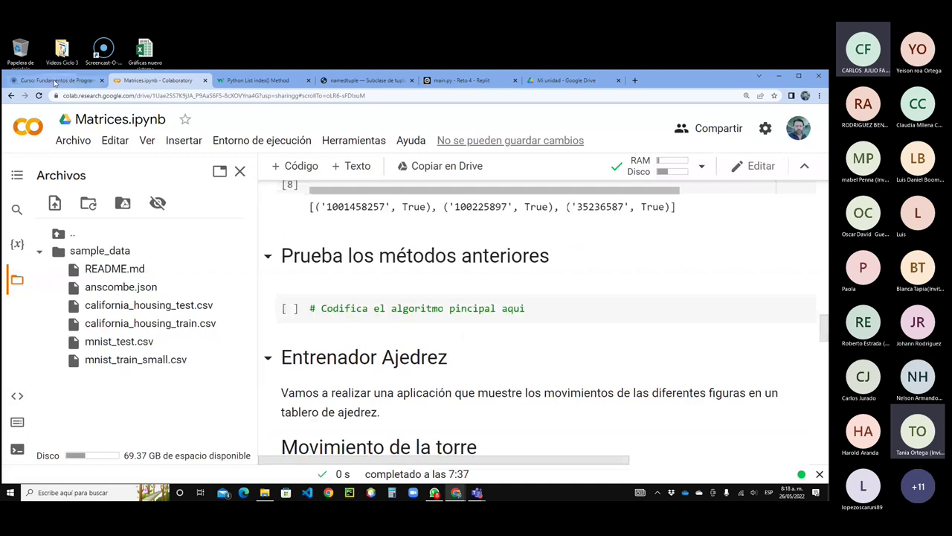
left_click(762, 446)
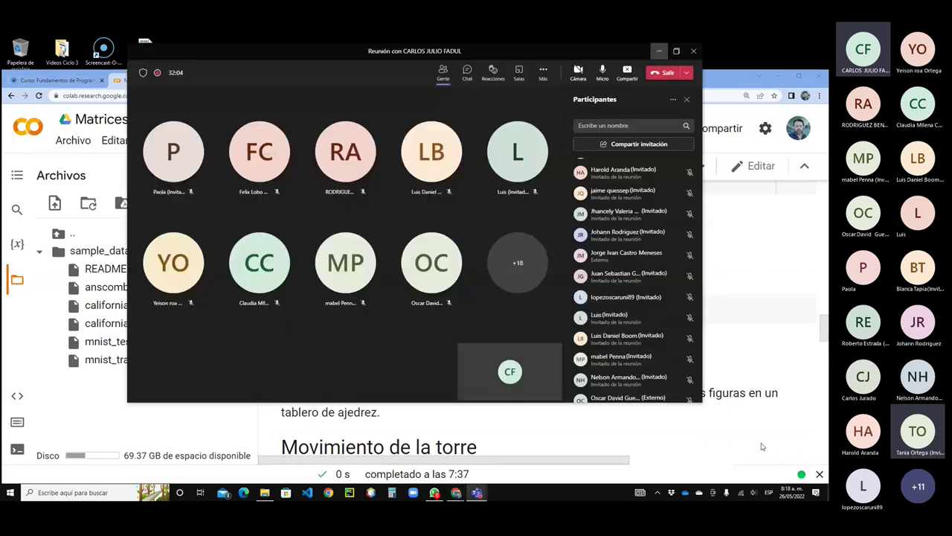
scroll(625, 253, "up", 5)
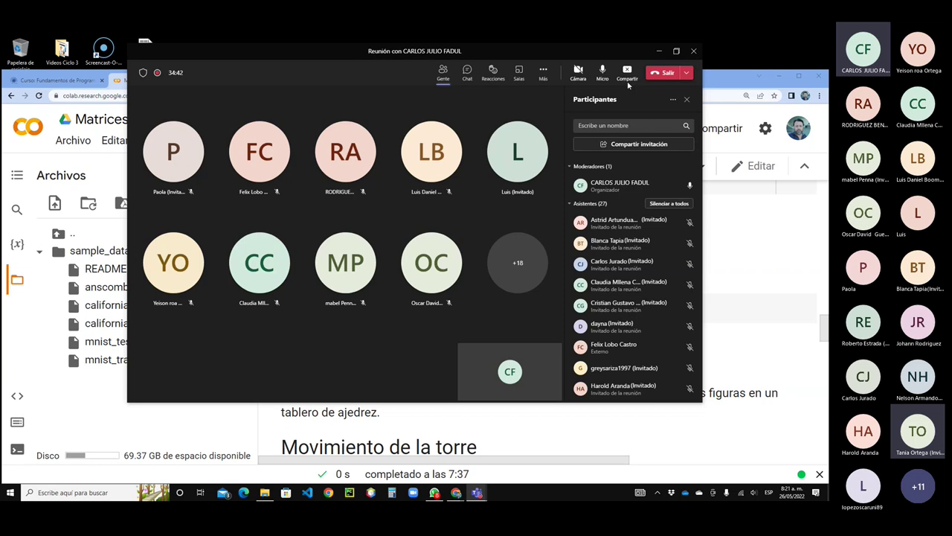
left_click(658, 50)
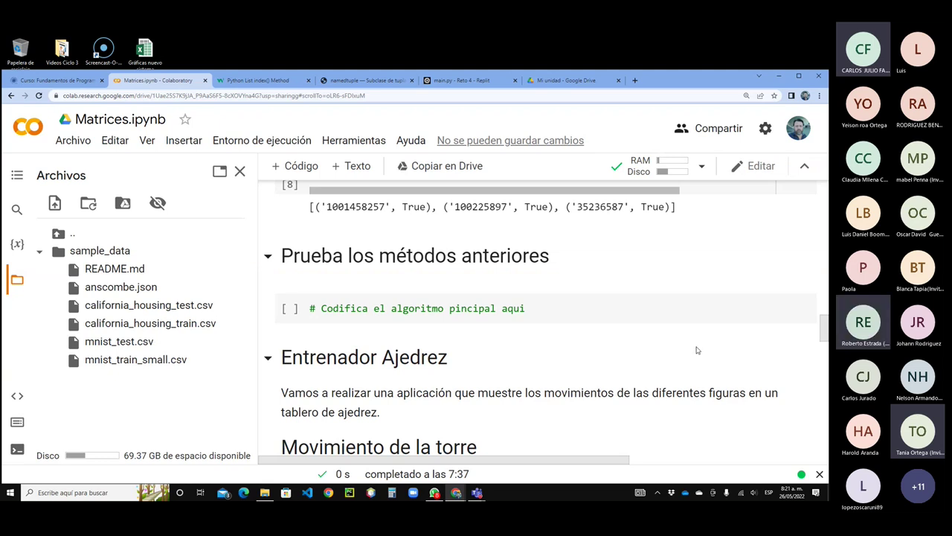
Step: Go from the course page to Área personal, dismiss the TypeError message and open SIGA
left_click(47, 82)
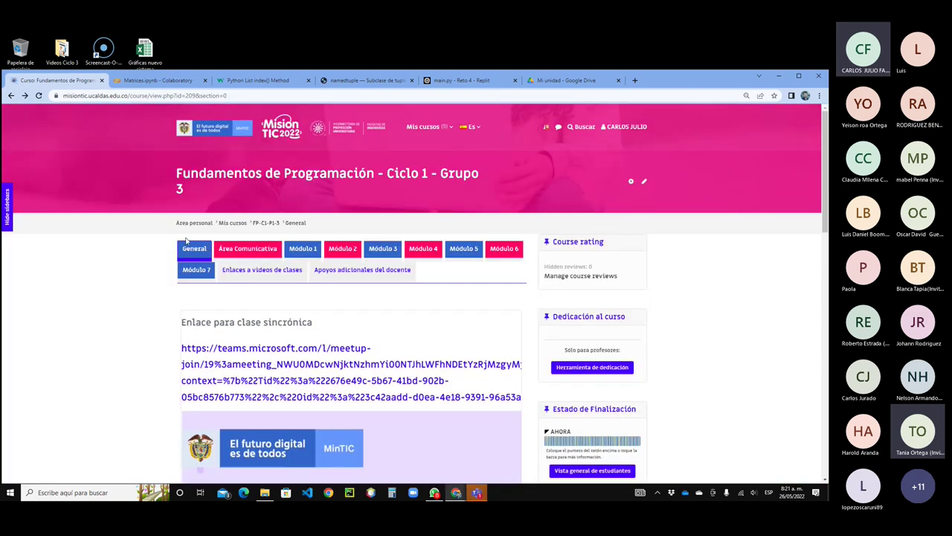
left_click(198, 224)
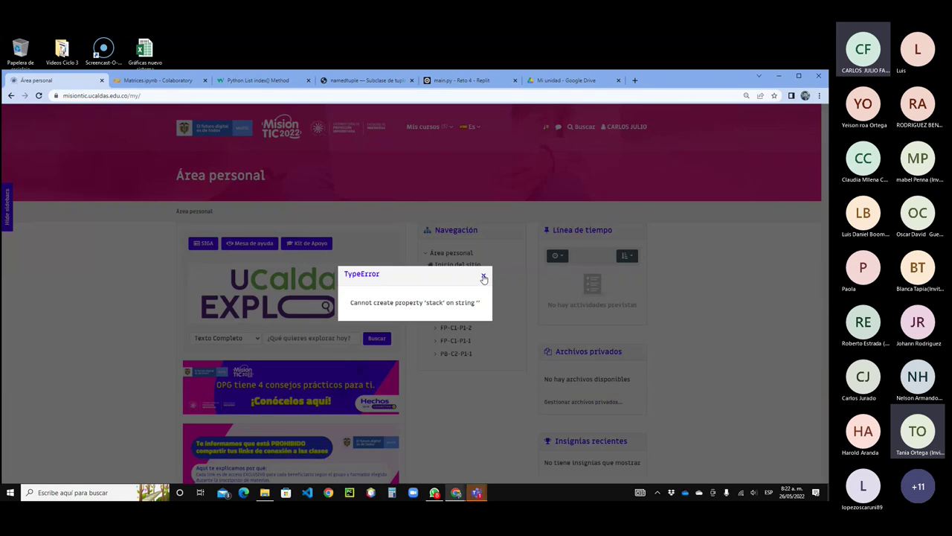
left_click_drag(484, 277, 482, 277)
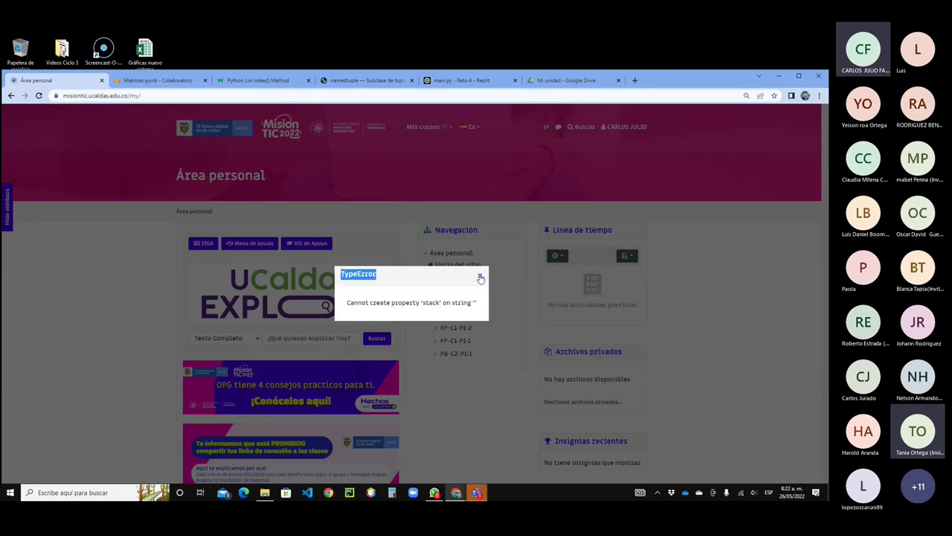
left_click(480, 277)
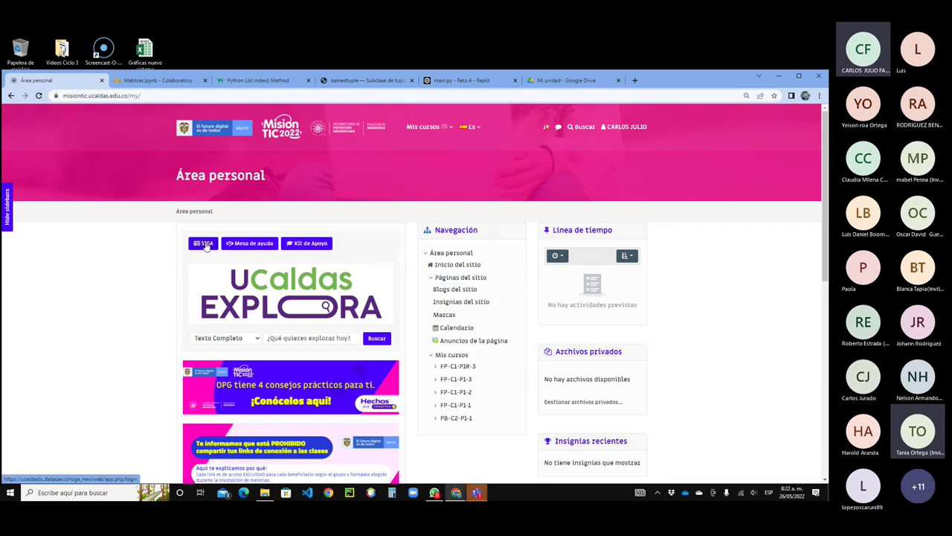
left_click(203, 244)
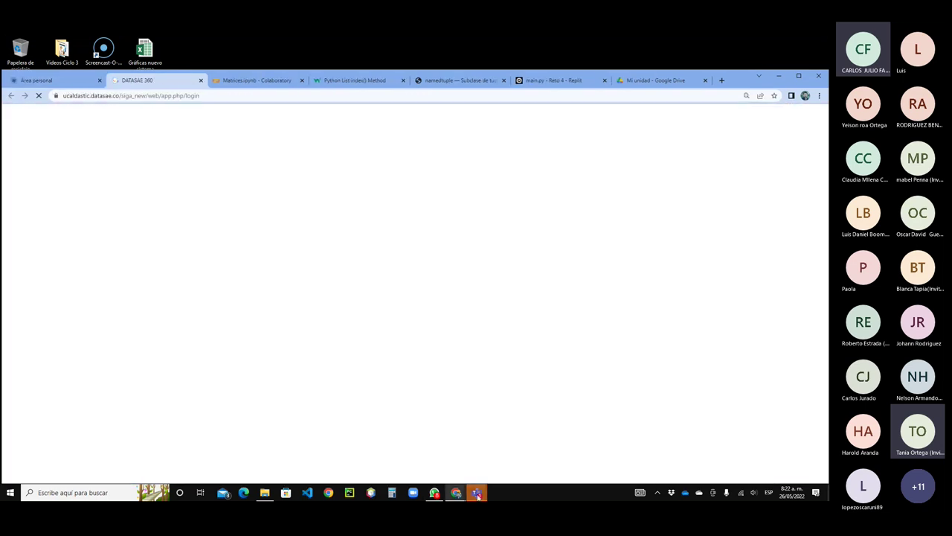
Step: Open the meeting chat in Microsoft Teams, and return to the SIGA login page
mouse_move(477, 492)
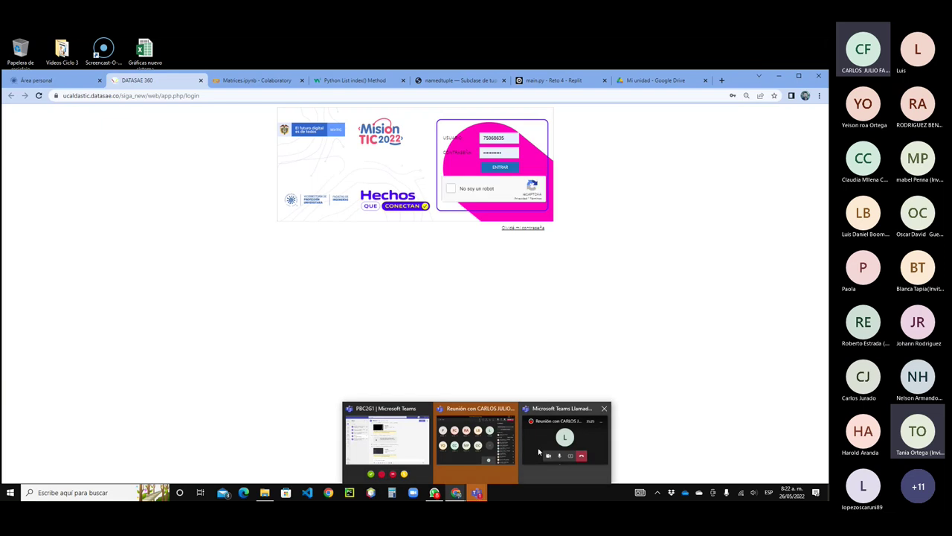
left_click(569, 443)
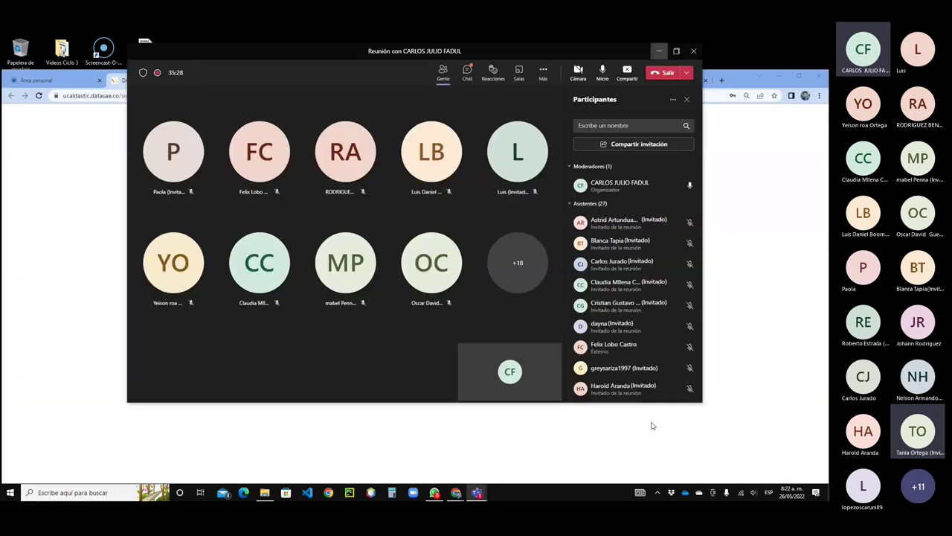
left_click(467, 71)
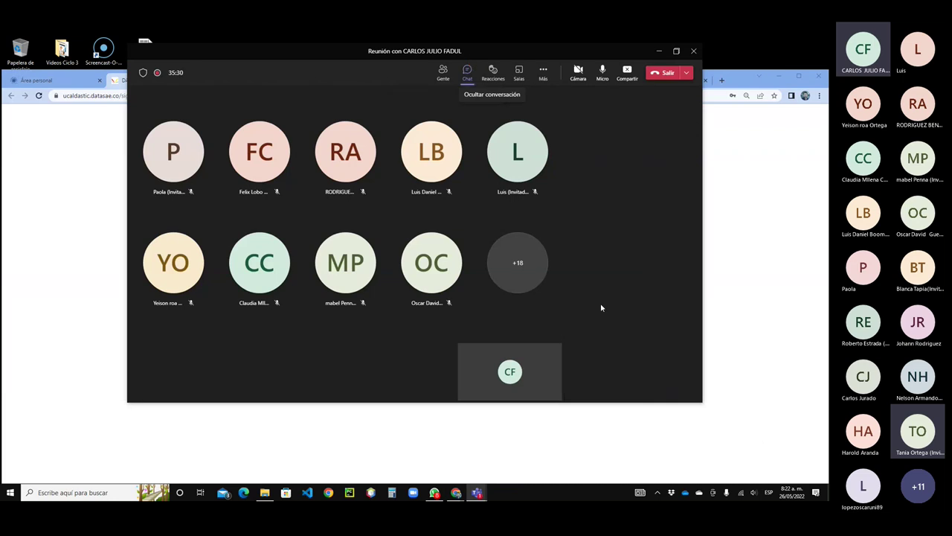
left_click(658, 53)
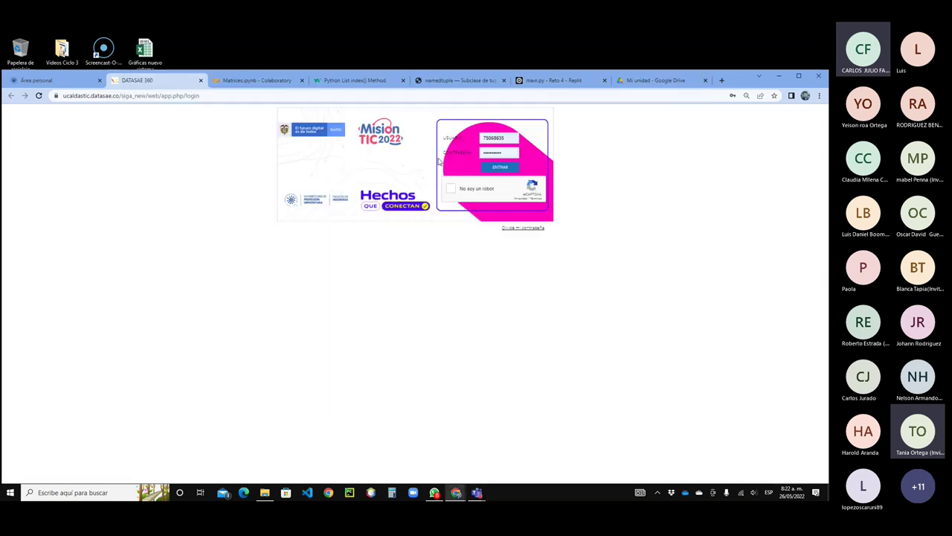
Step: Sign in to SIGA with the prefilled credentials and the robot check, and open Ingreso de calificaciones under Calificaciones
left_click(450, 191)
left_click(498, 169)
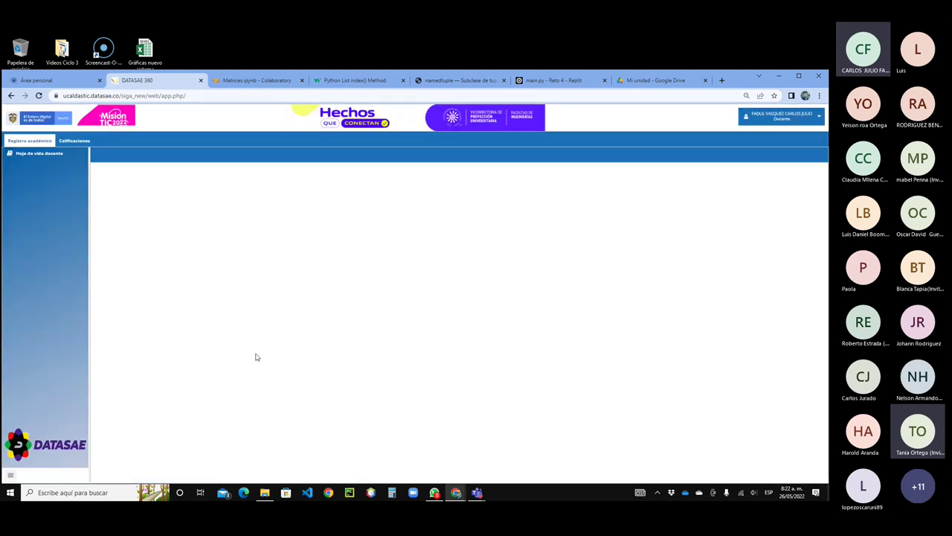
left_click(75, 141)
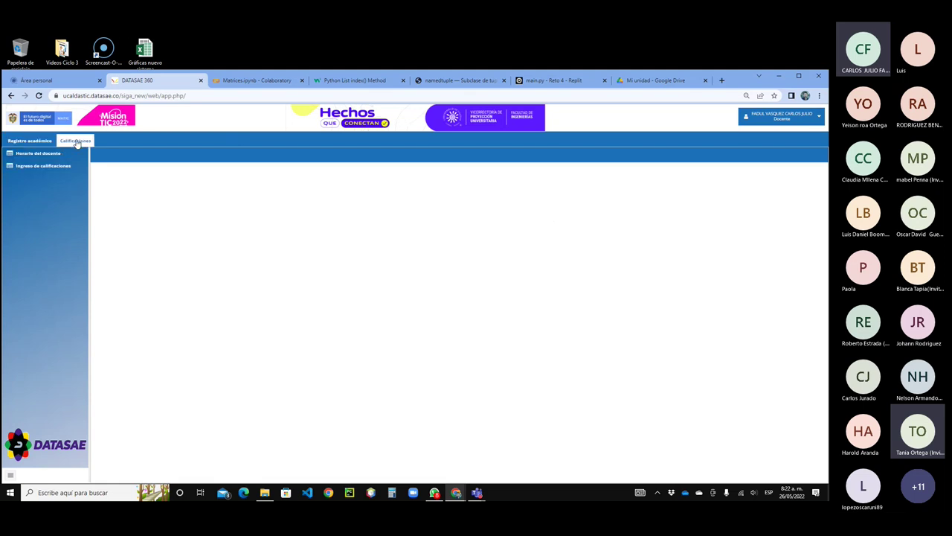
left_click(54, 167)
left_click(129, 158)
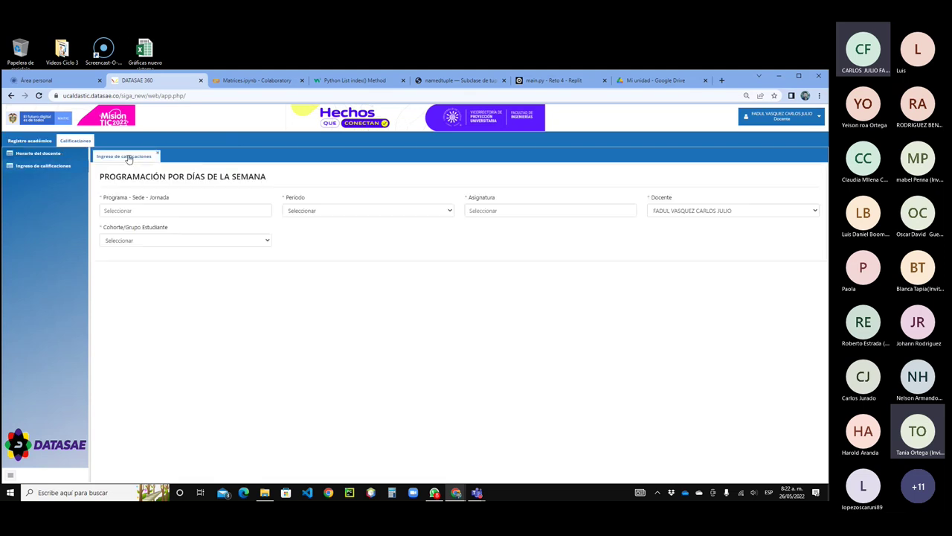
Step: Load the grade sheet for Misión TIC 2022 - MANIZALES - Completa, period 2022-P1, subject FP-C1 - Fundamentos de Programación, group 3
left_click(194, 211)
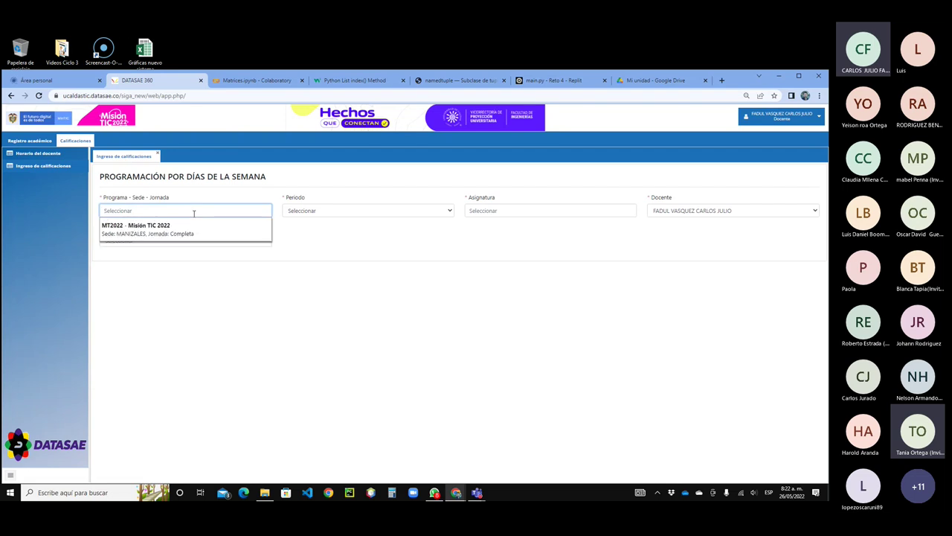
left_click(137, 240)
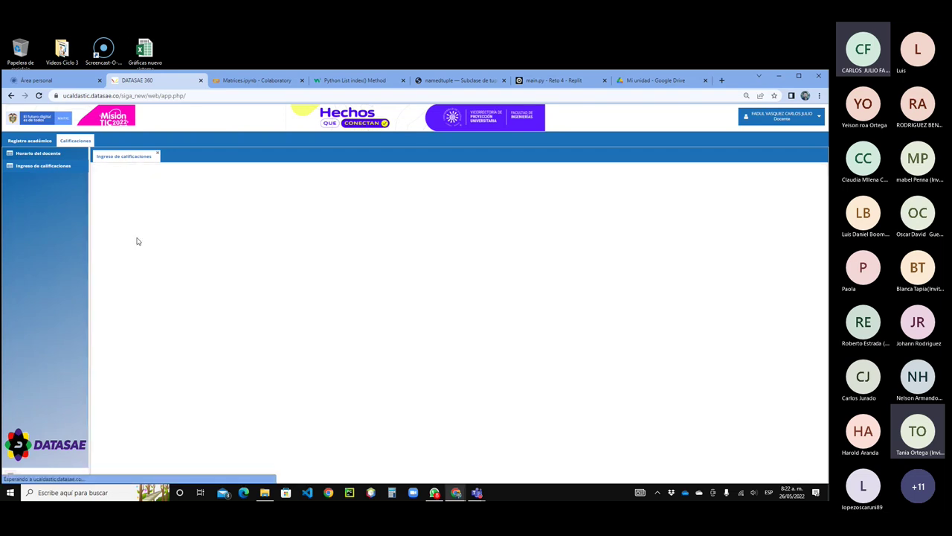
left_click(430, 213)
left_click(299, 238)
left_click(564, 213)
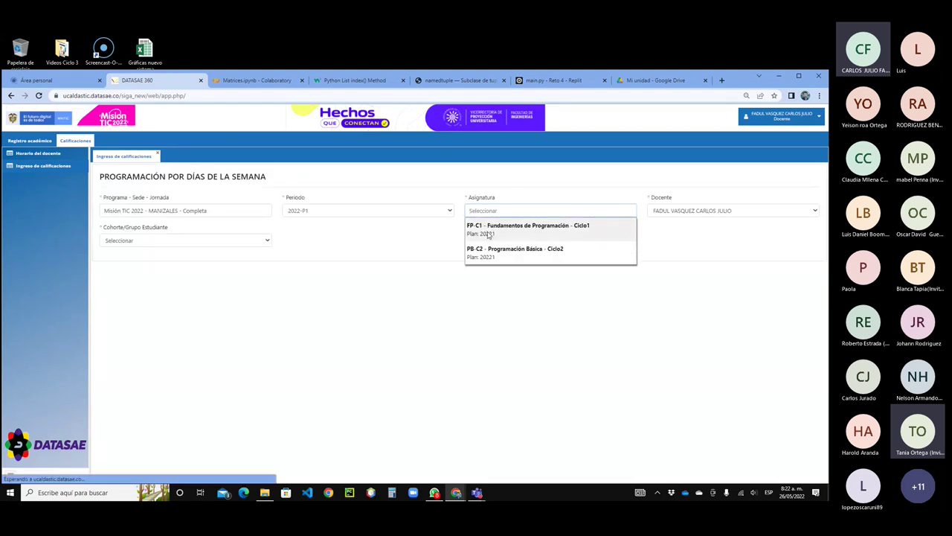
left_click(489, 230)
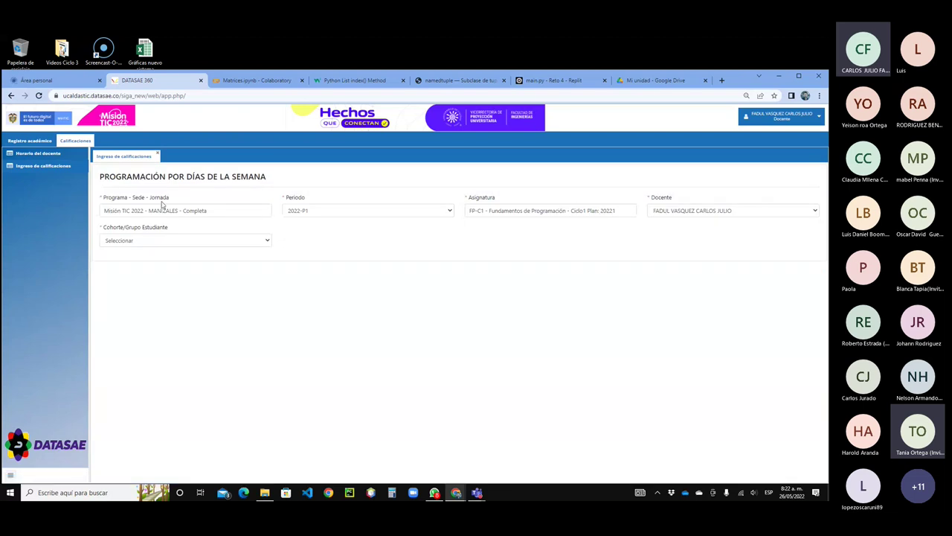
left_click(254, 242)
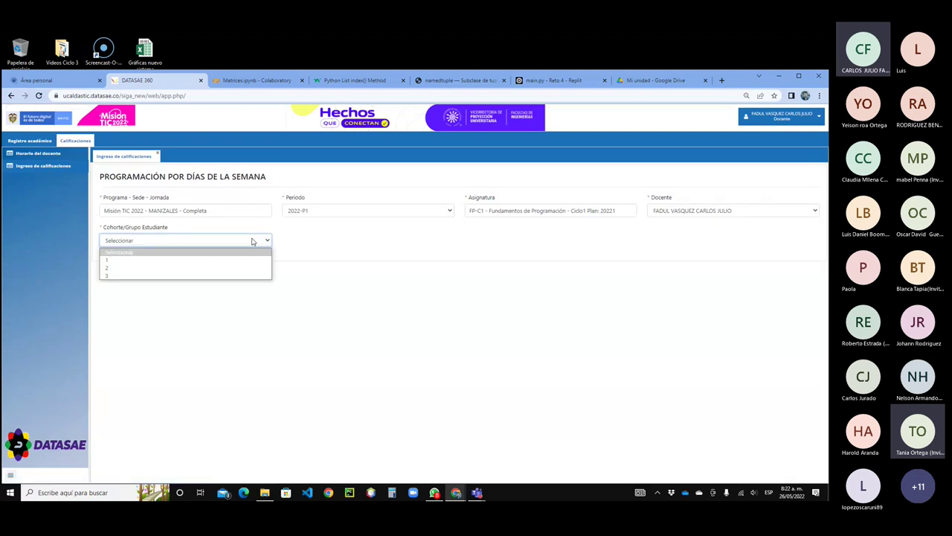
left_click(162, 275)
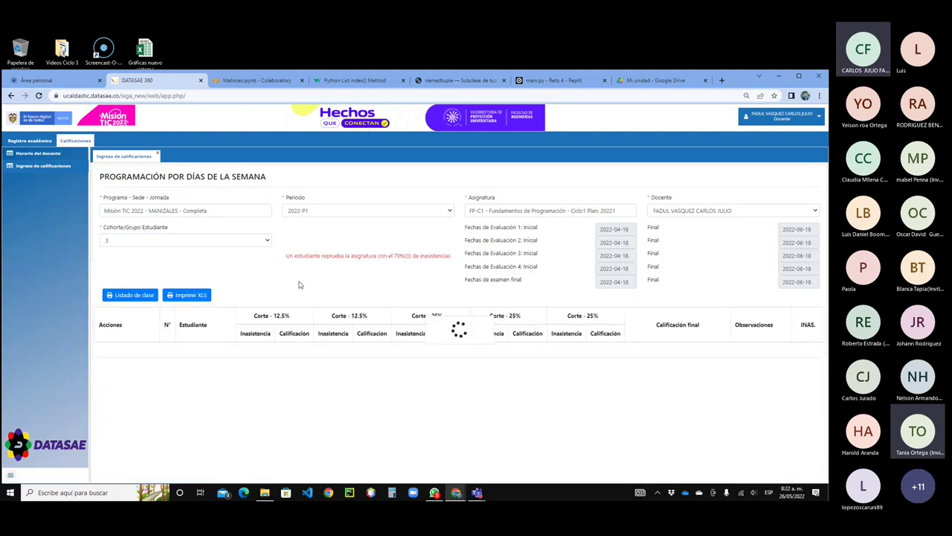
Step: Admit the guest waiting in the Teams lobby, and view the student grades in the group 3 sheet
key("alt+Tab")
left_click(405, 266)
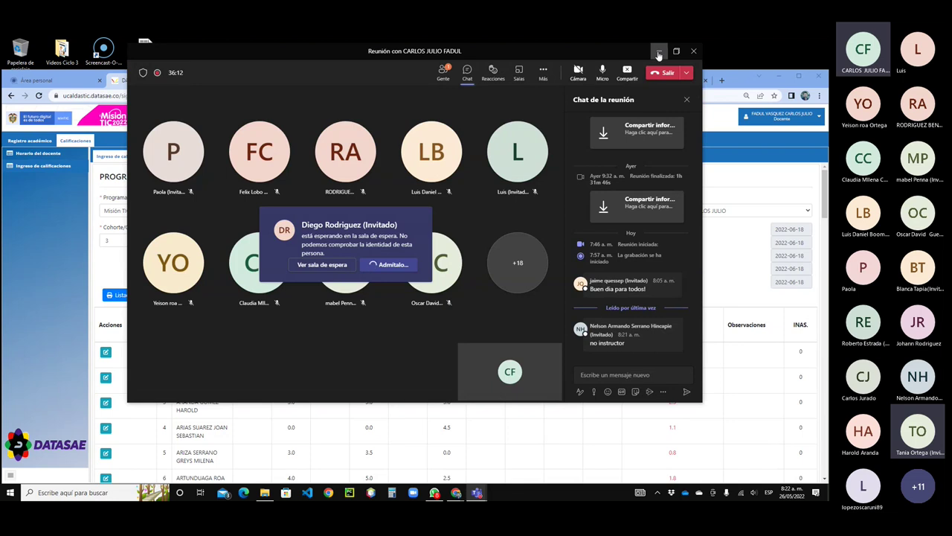
left_click(659, 54)
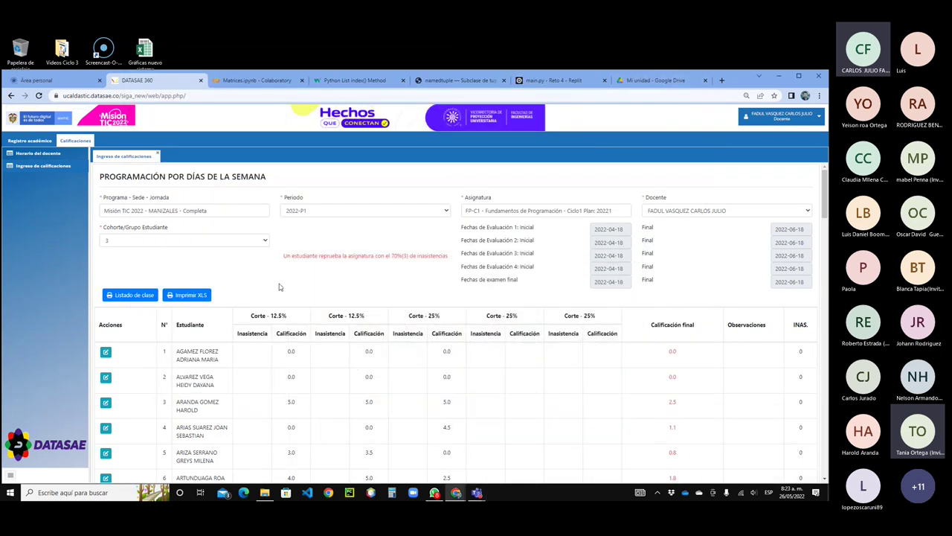
scroll(281, 287, "down", 1)
scroll(281, 287, "down", 3)
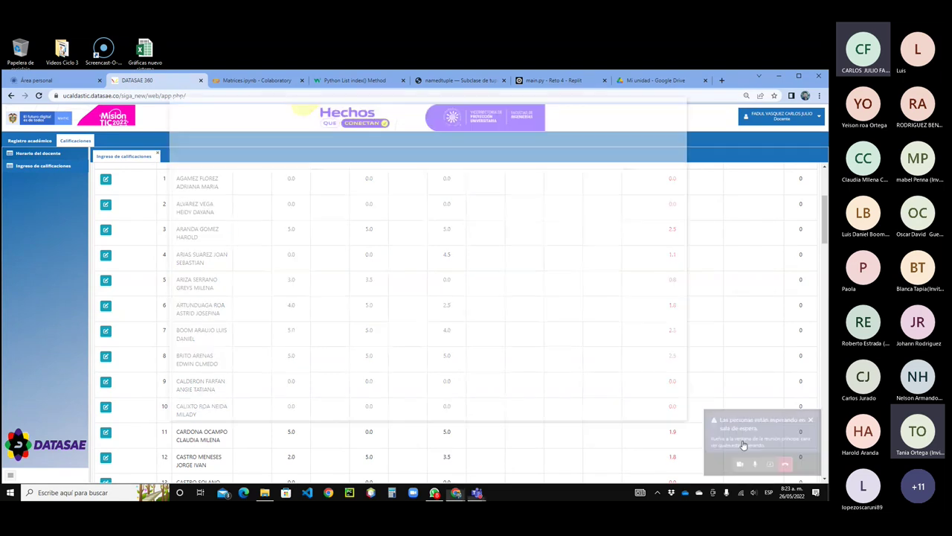
Step: Return to the Teams meeting and admit the next guest from the waiting room
left_click(743, 444)
left_click(396, 265)
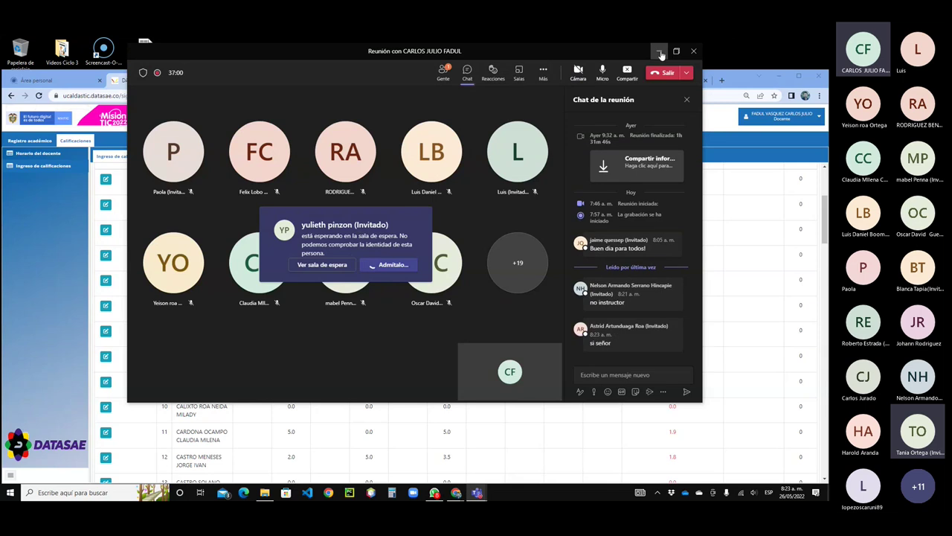
left_click(660, 53)
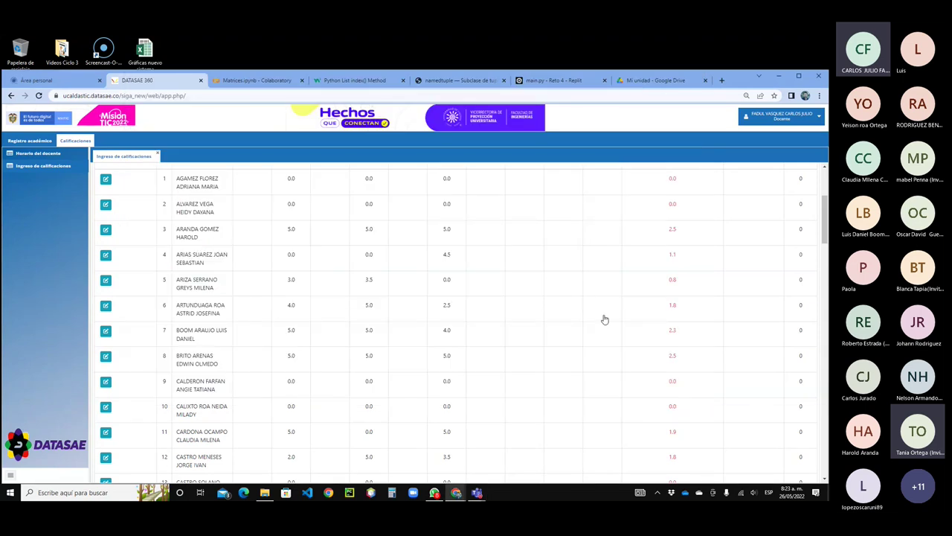
key("alt+Tab")
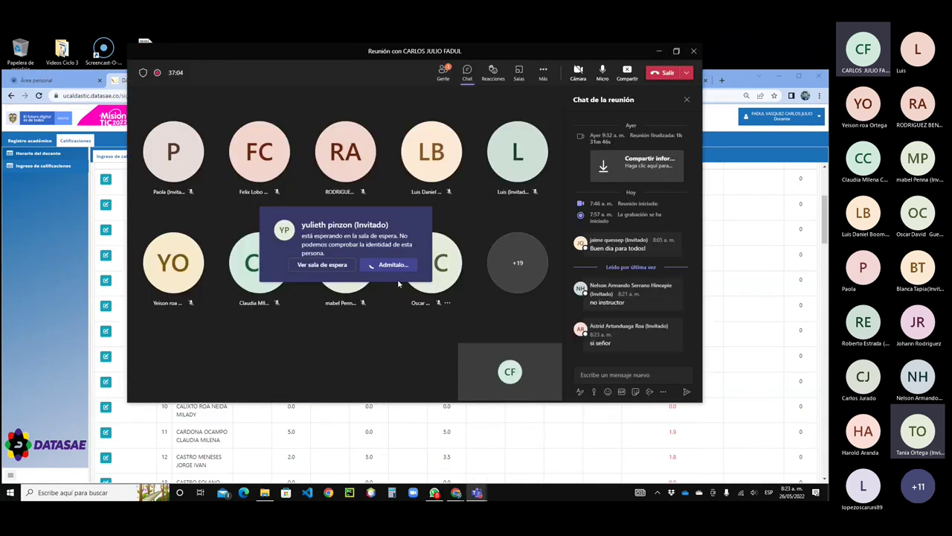
Step: Admit the waiting guest from the Teams participant list and return to the SIGA grade sheet
left_click(443, 72)
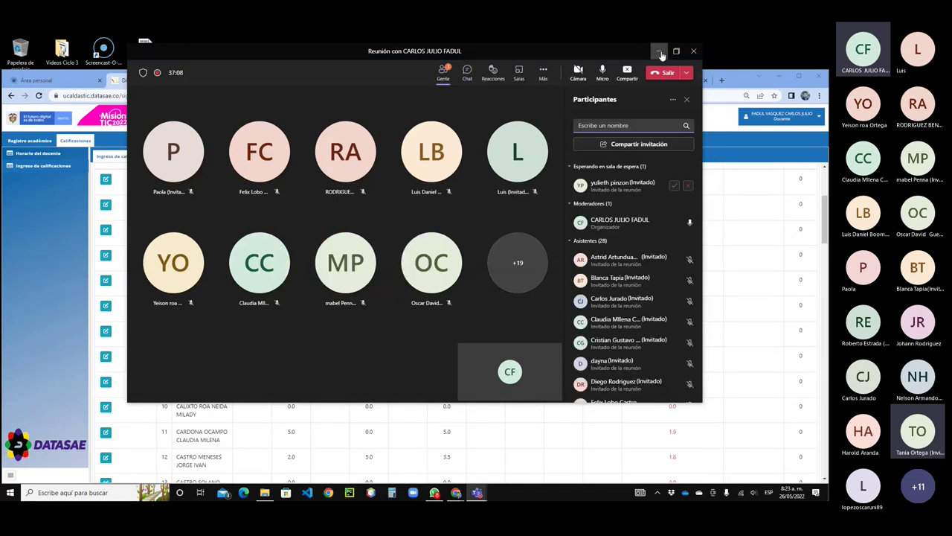
left_click(674, 185)
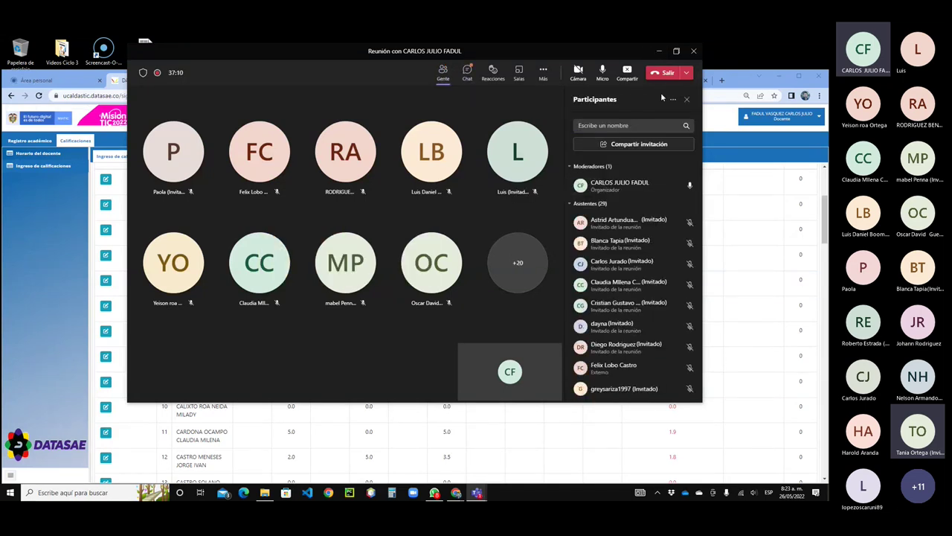
left_click(659, 51)
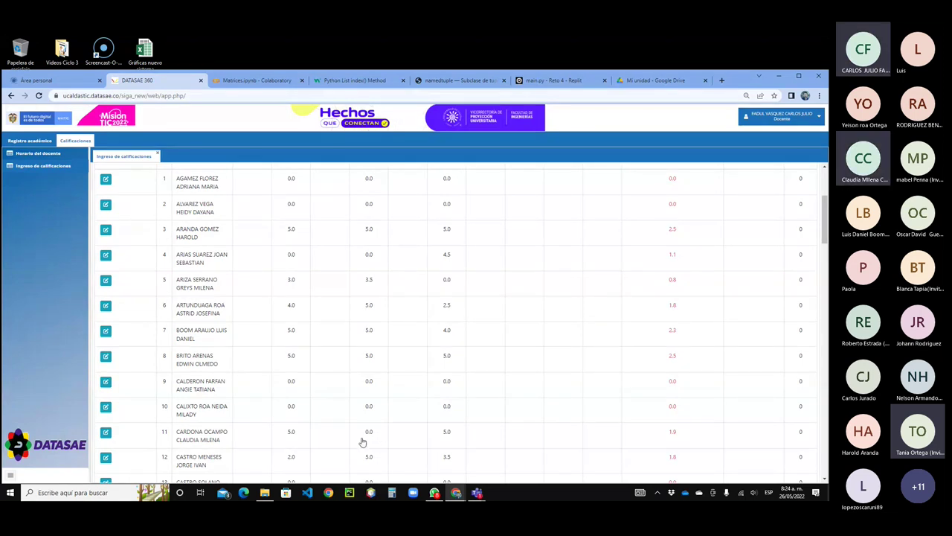
Step: Open the grades of student 11 for review, save the row, and admit the next guest waiting in the Teams meeting
left_click(106, 432)
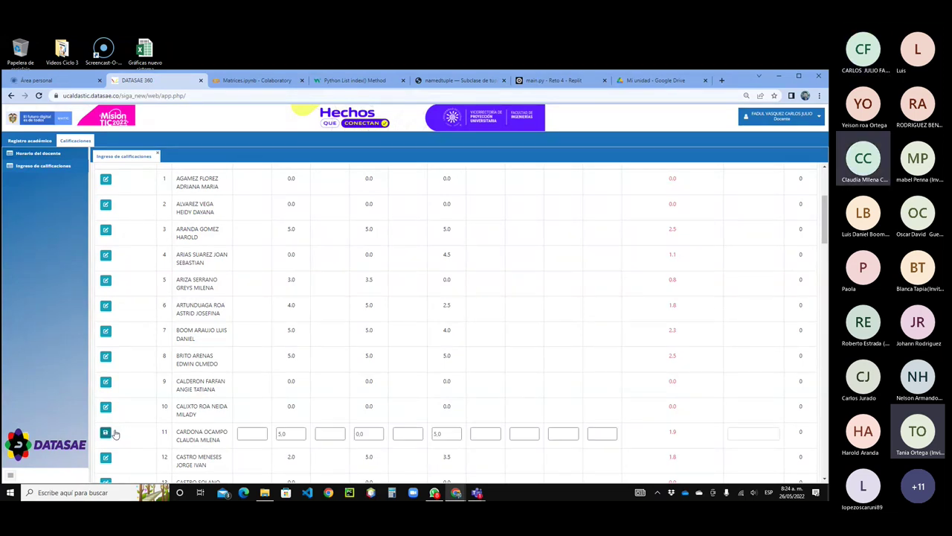
scroll(425, 354, "down", 1)
scroll(424, 354, "down", 2)
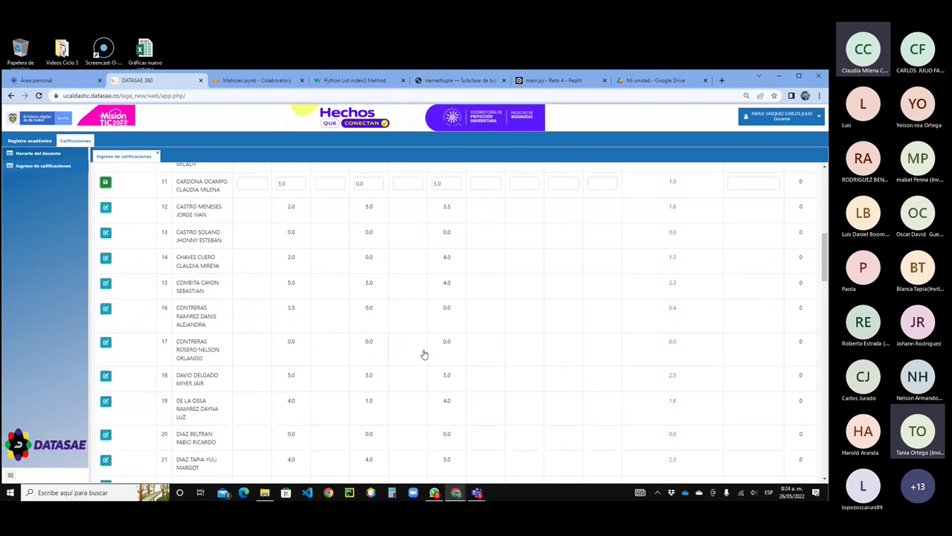
left_click(105, 175)
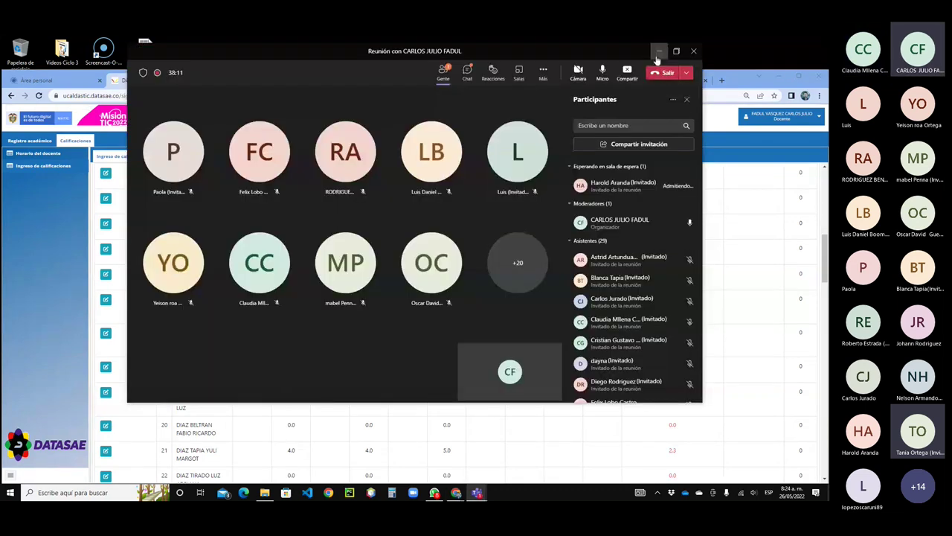
left_click(659, 52)
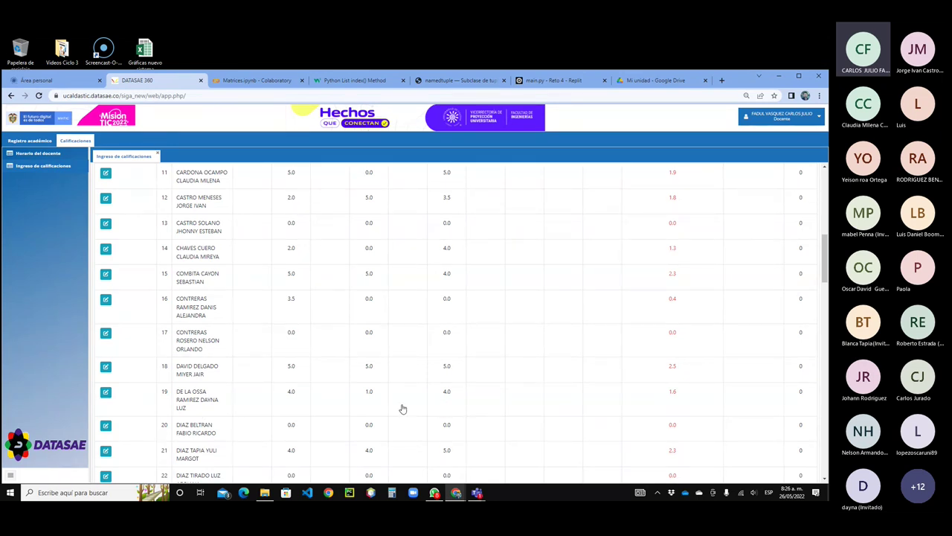
Step: Open the grade rows of students 19 and 28 one after the other, review their three grades, and save each row
left_click(105, 391)
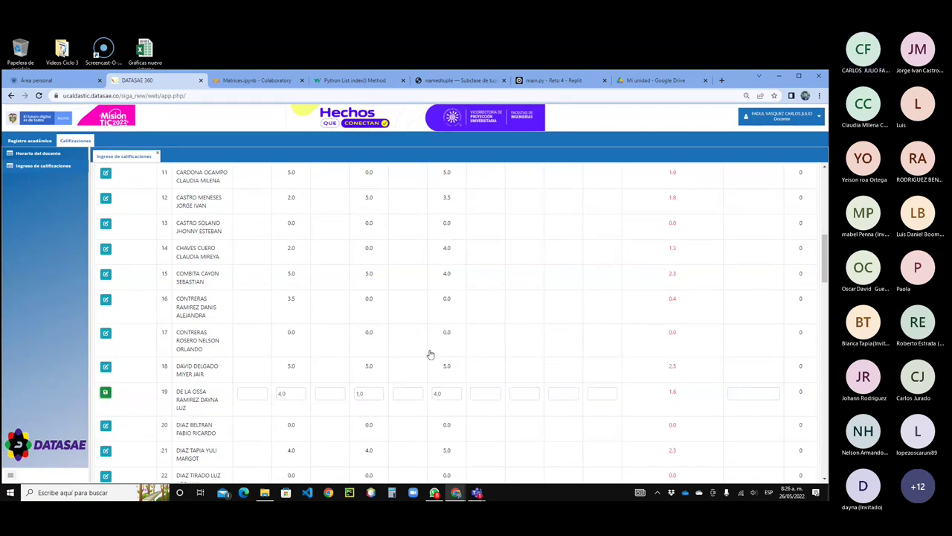
scroll(429, 350, "down", 5)
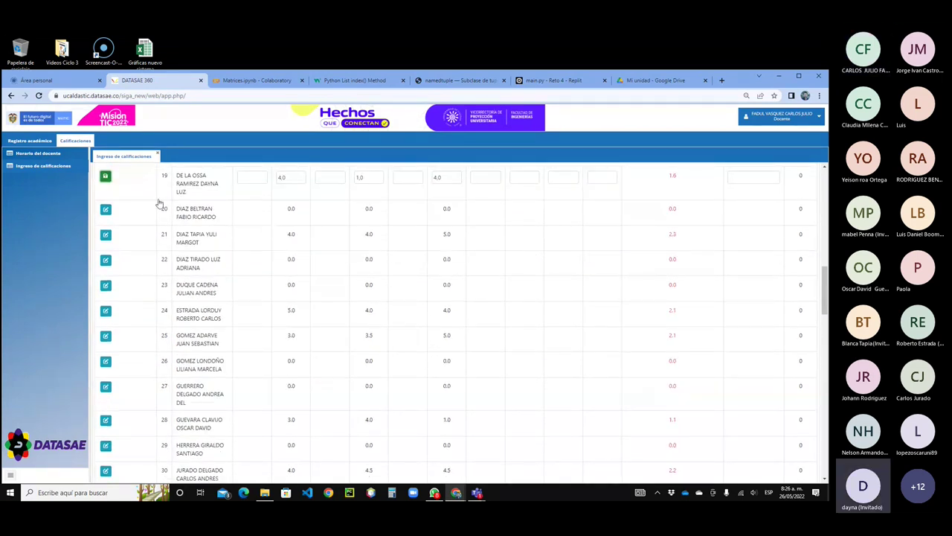
left_click(105, 178)
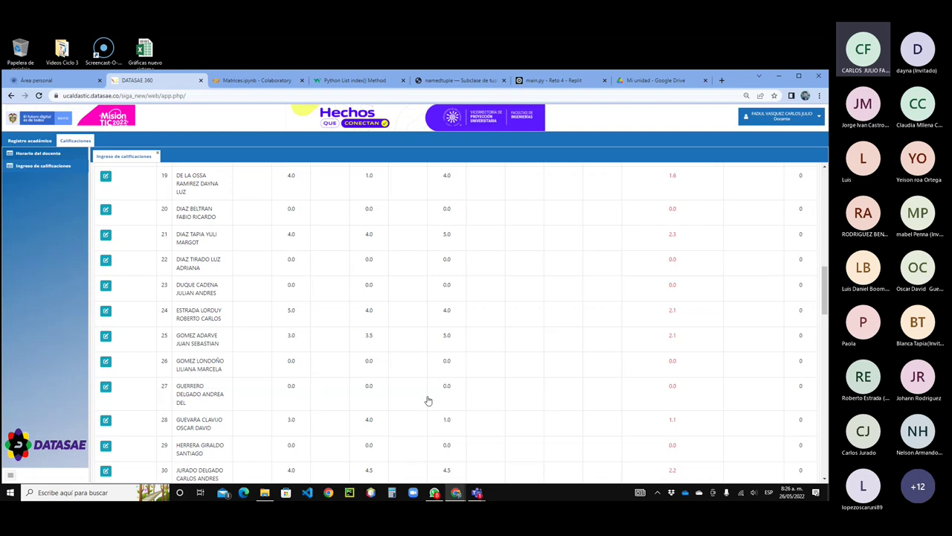
left_click(105, 421)
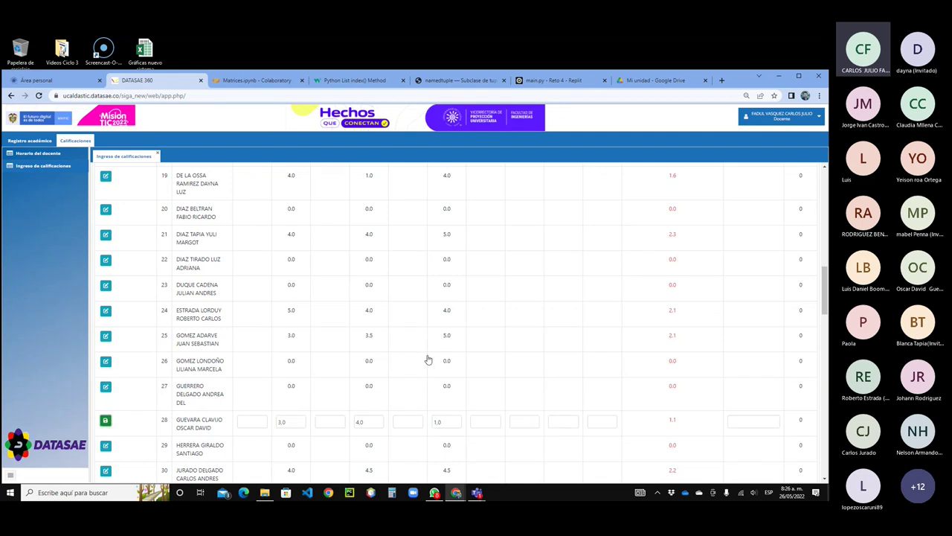
scroll(428, 360, "down", 3)
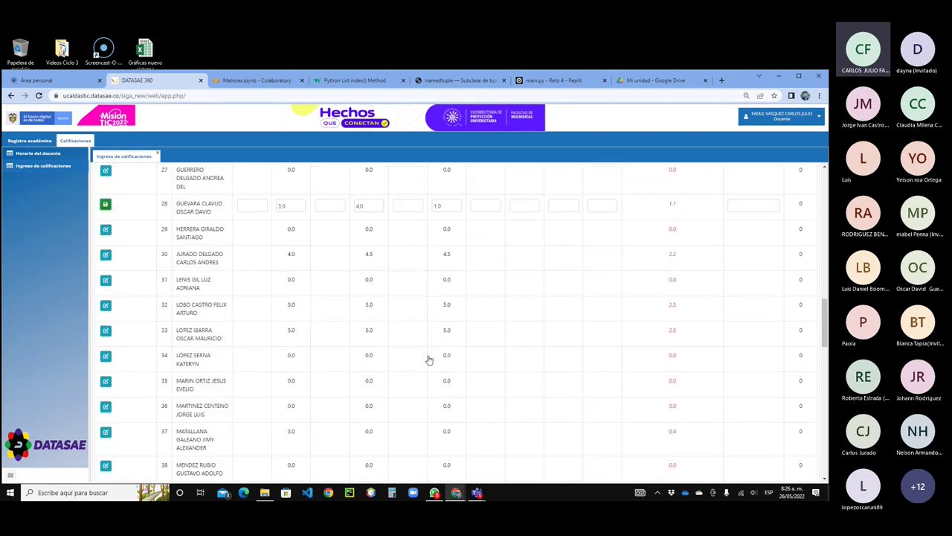
scroll(422, 339, "down", 1)
scroll(429, 342, "up", 1)
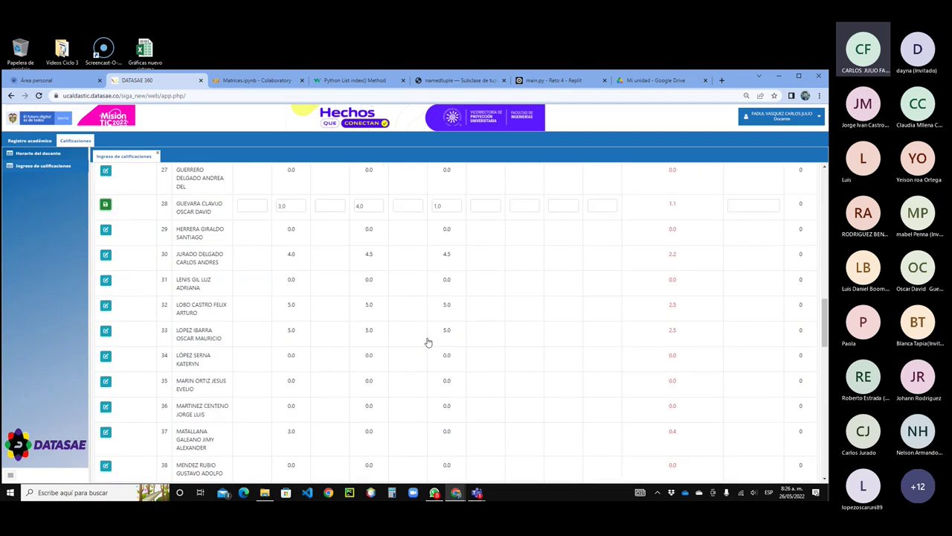
left_click(105, 206)
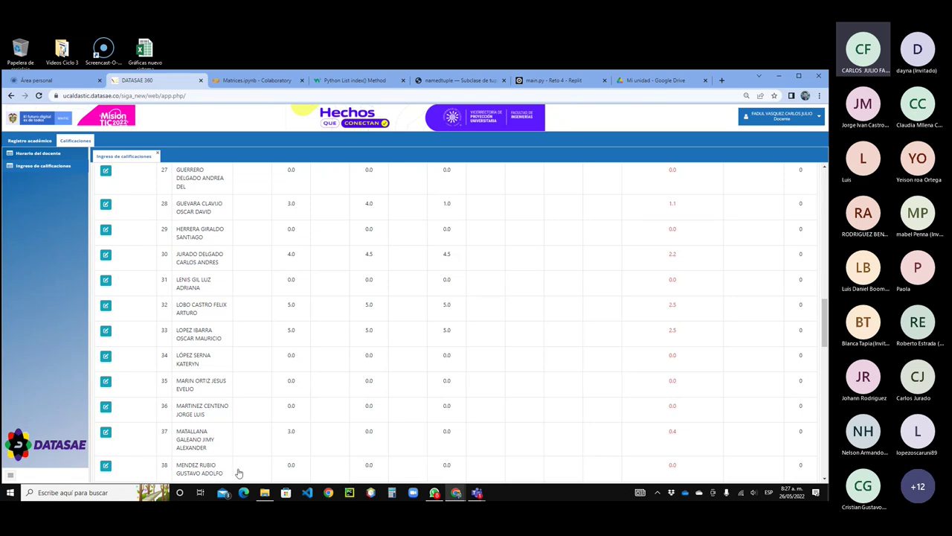
Step: Review the editable grades of students 38 and 41 in the sheet, saving each row after checking it
left_click(106, 465)
scroll(244, 381, "down", 5)
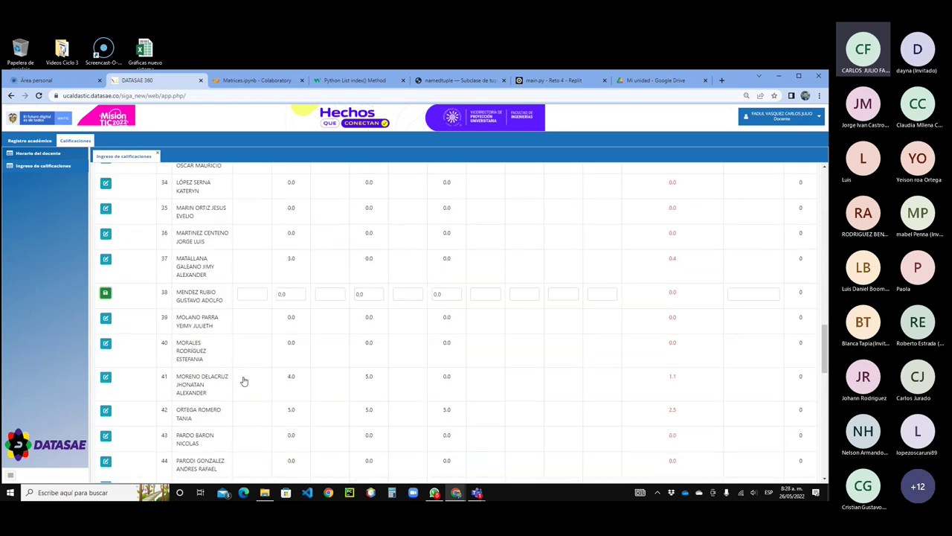
scroll(244, 380, "down", 1)
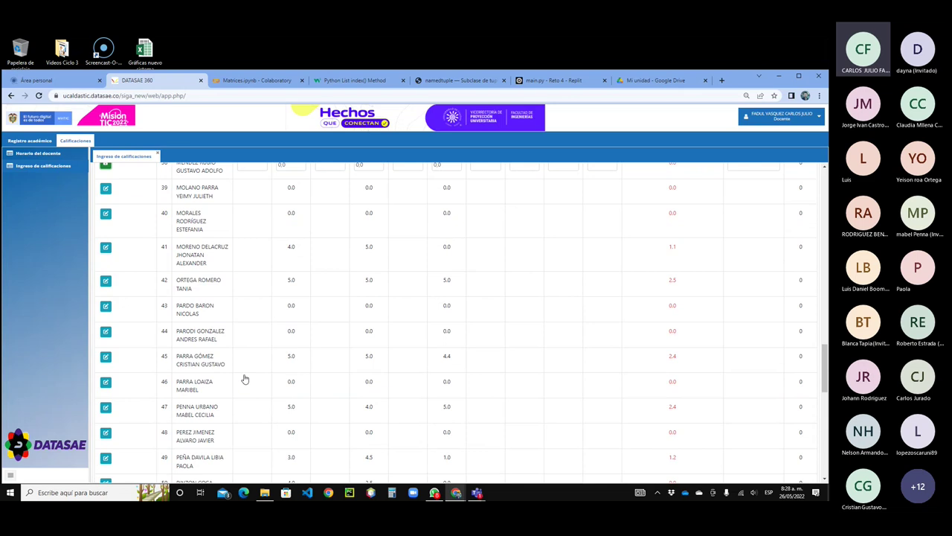
left_click(105, 167)
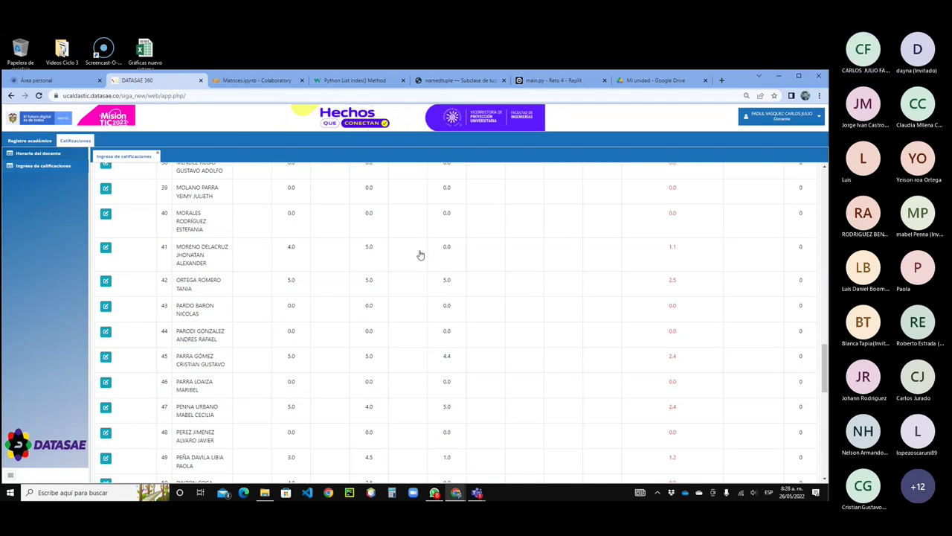
left_click(105, 247)
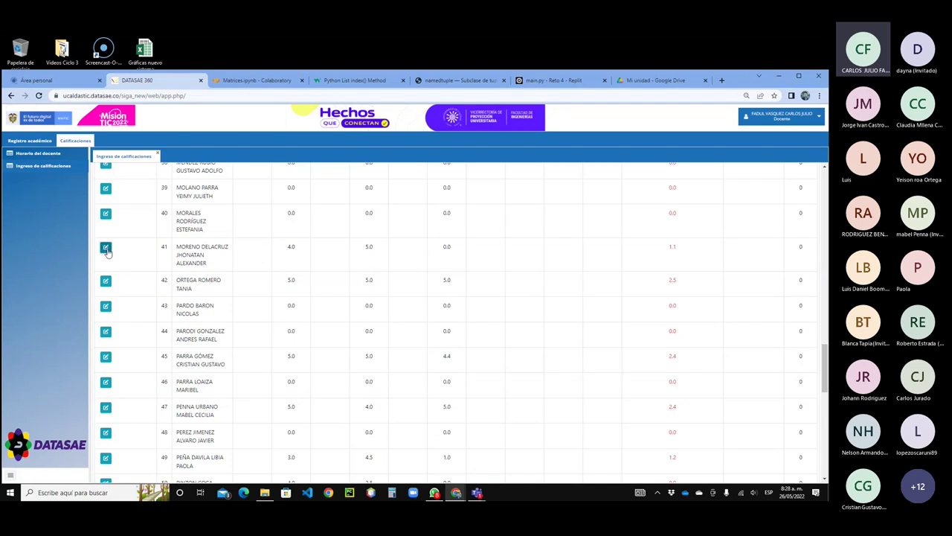
scroll(294, 286, "down", 1)
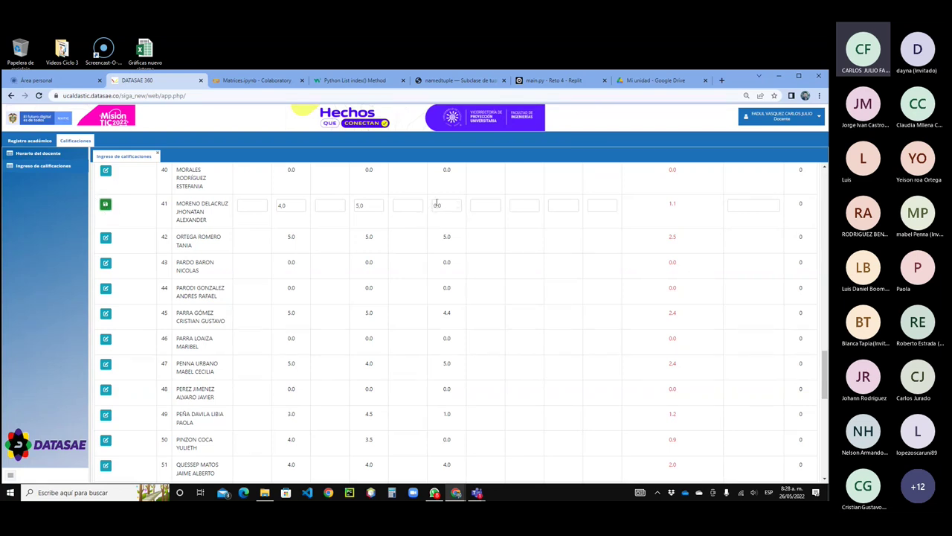
left_click(105, 203)
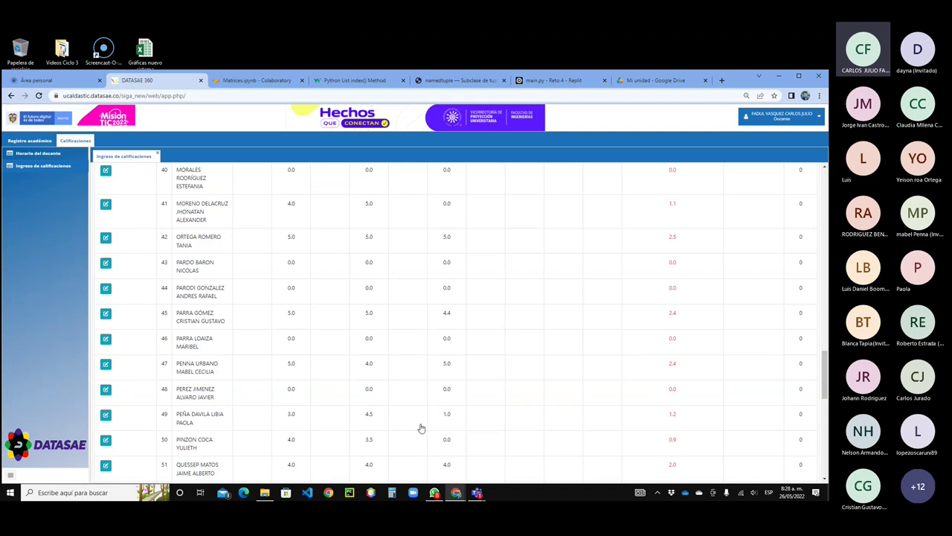
Step: Check the grades of students 49 and 50 by opening each row for editing and saving it
left_click(106, 417)
scroll(349, 357, "down", 3)
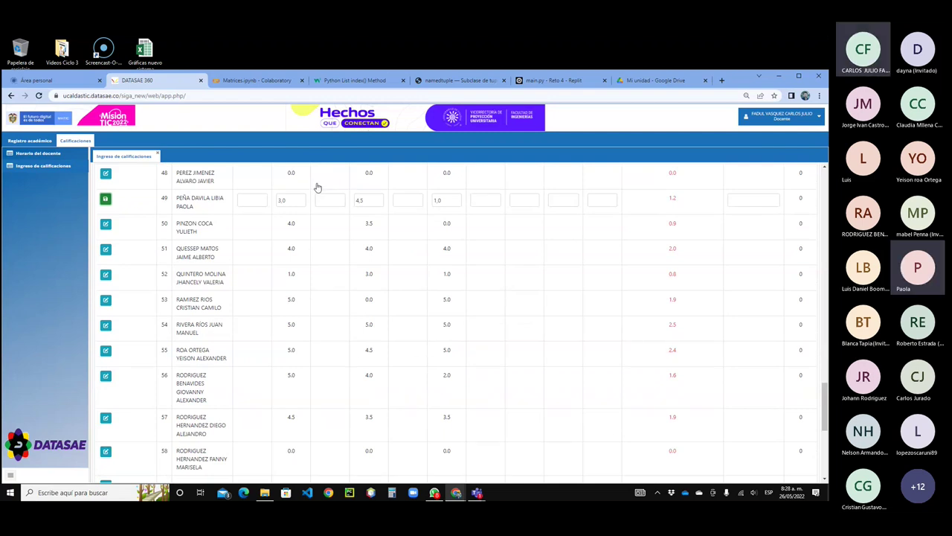
left_click(105, 200)
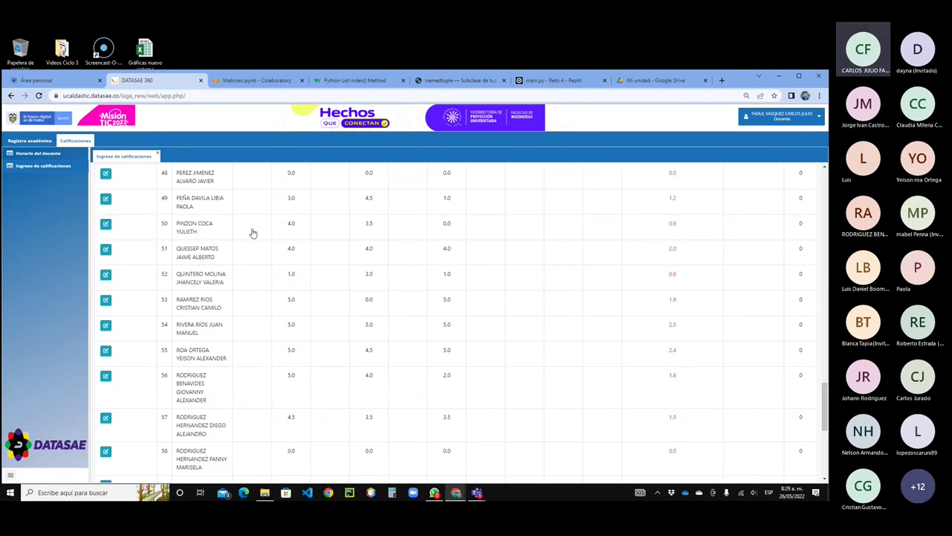
left_click(106, 224)
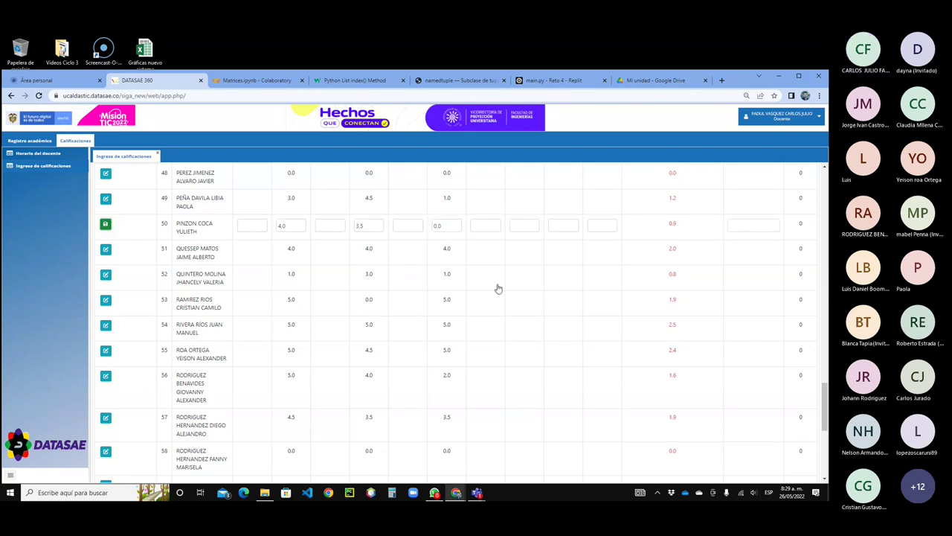
scroll(498, 288, "down", 1)
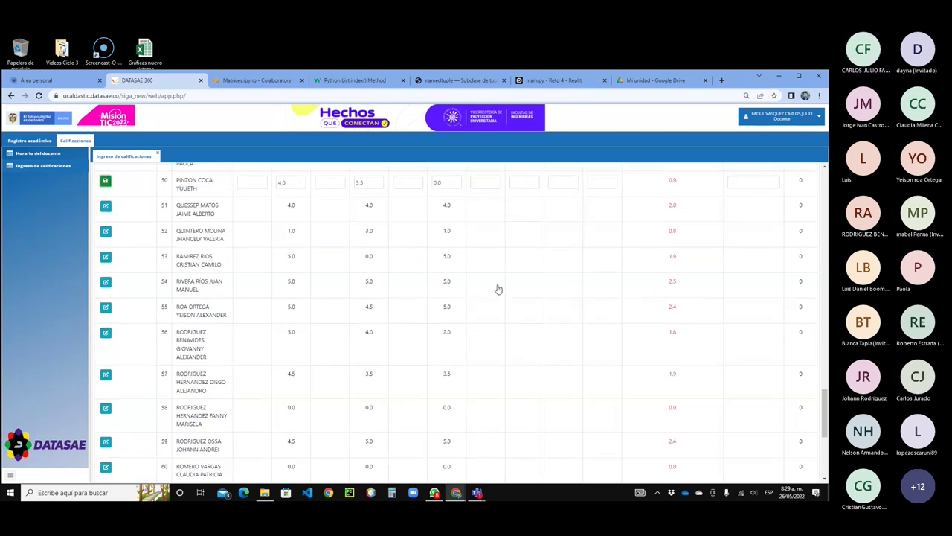
left_click(106, 183)
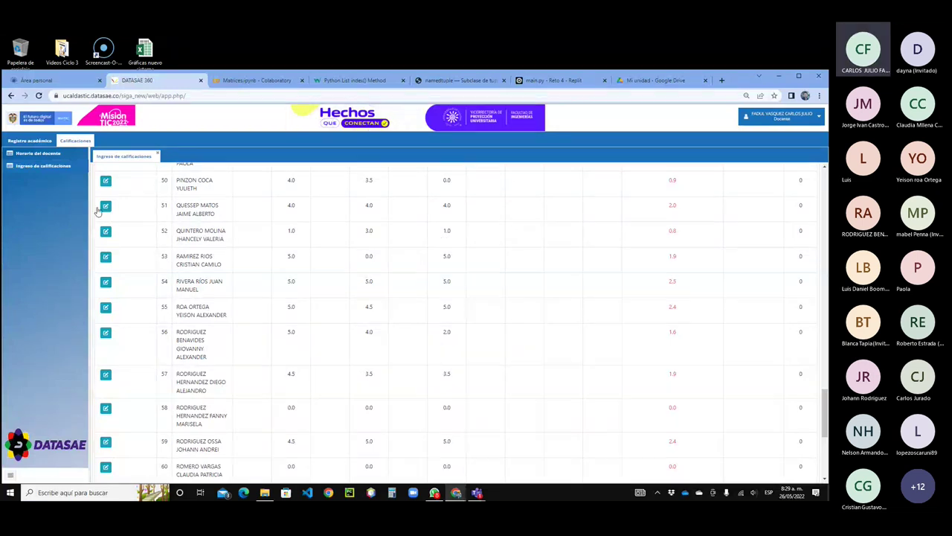
Step: Go over the grades of students 52 and 56 in their editable rows and save both rows
left_click(105, 231)
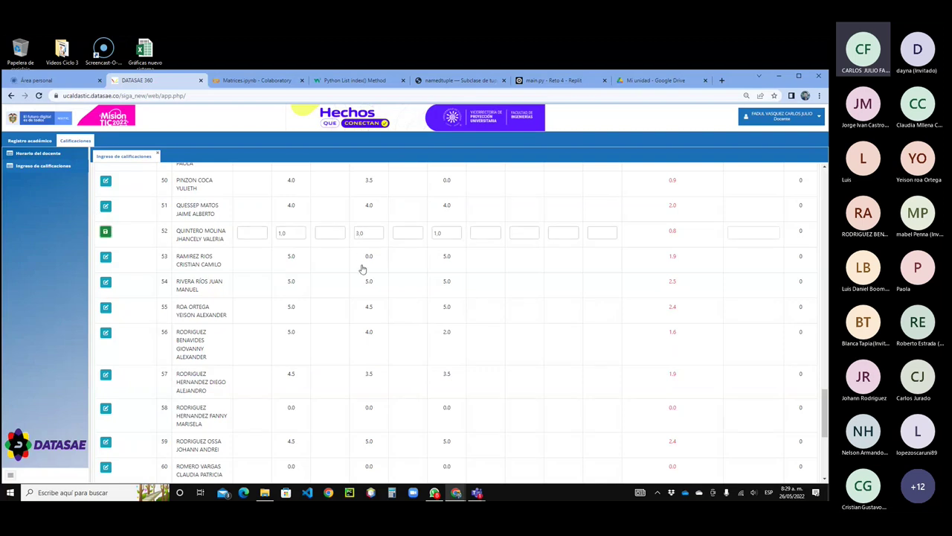
scroll(363, 269, "down", 1)
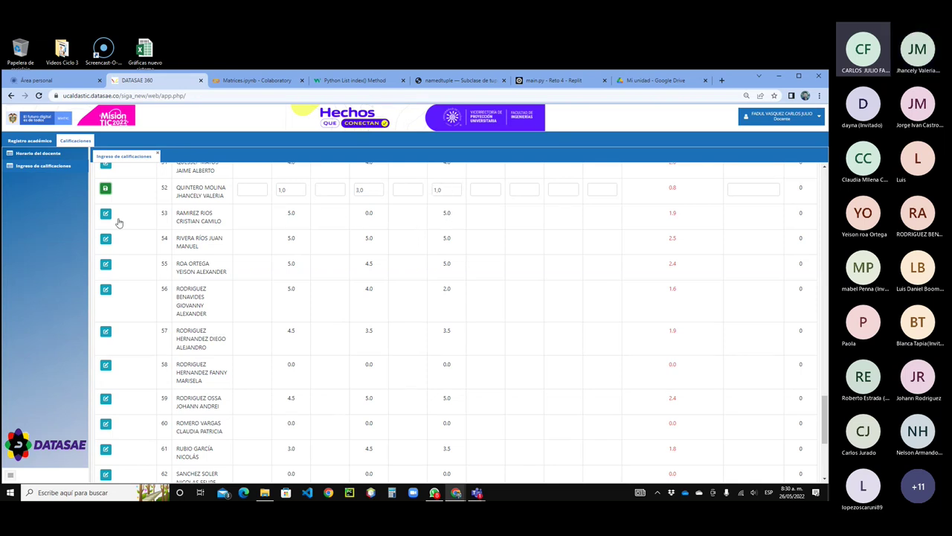
left_click(106, 191)
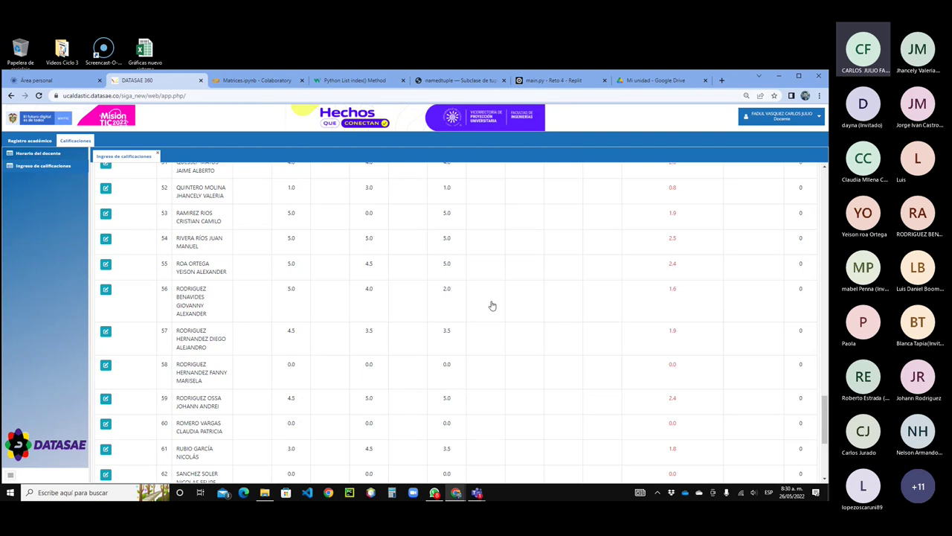
left_click(106, 291)
scroll(499, 350, "down", 3)
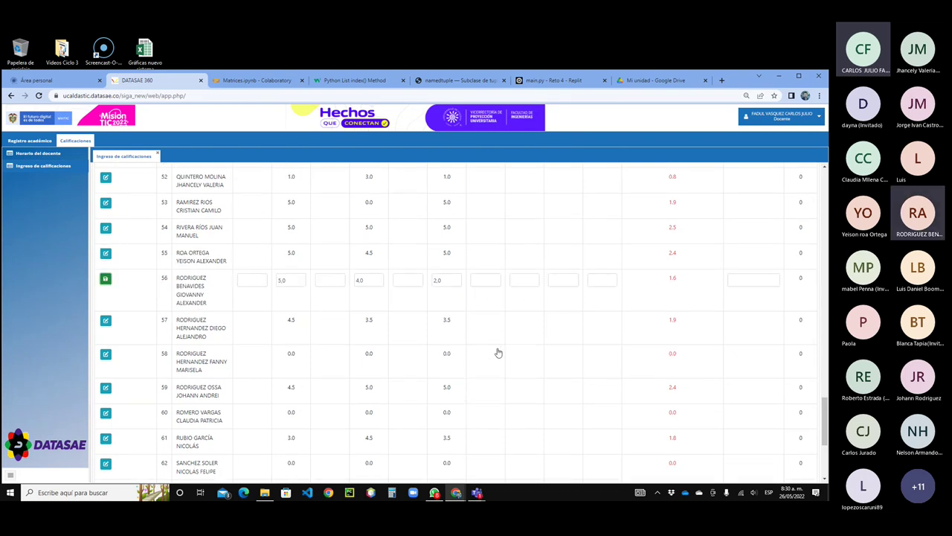
scroll(491, 328, "up", 1)
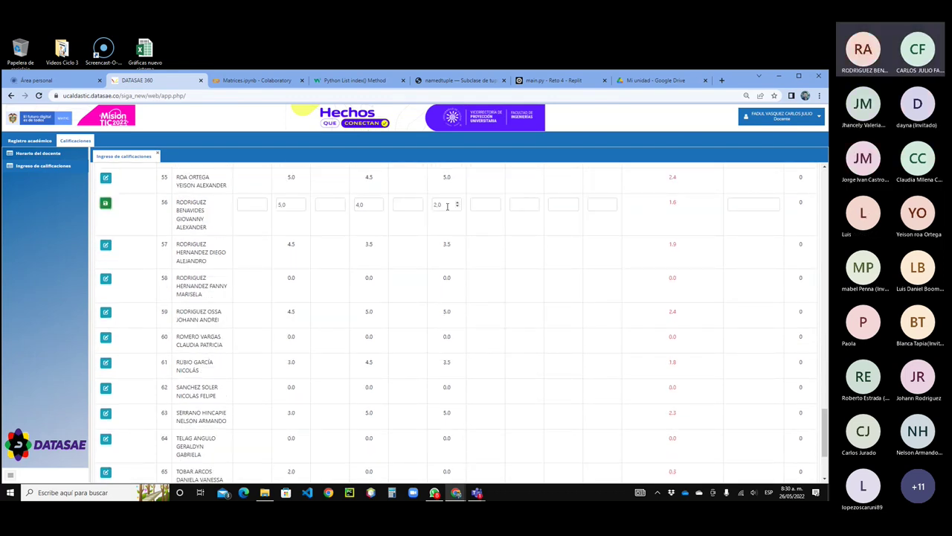
left_click(106, 204)
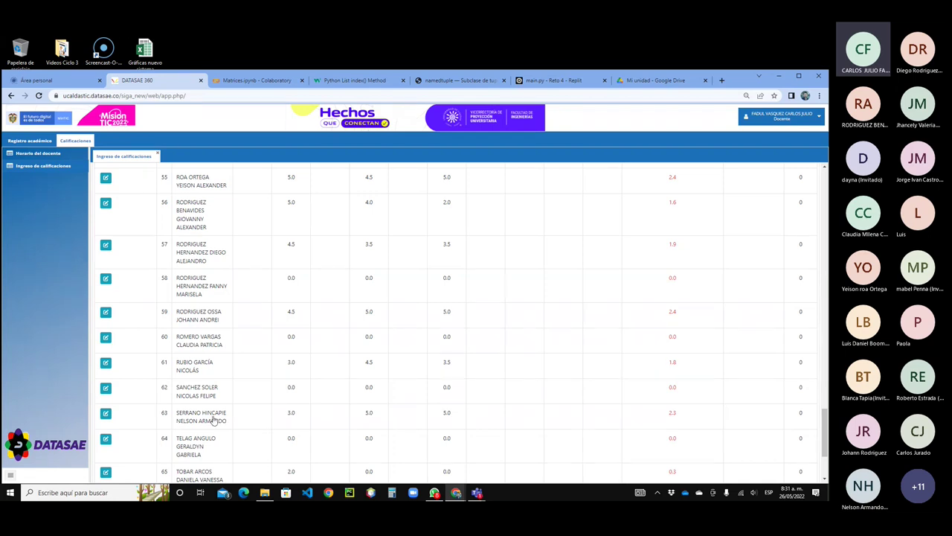
Step: Examine the grades of students 63 and 66 near the end of the sheet, opening and saving each row
left_click(105, 415)
scroll(513, 348, "down", 2)
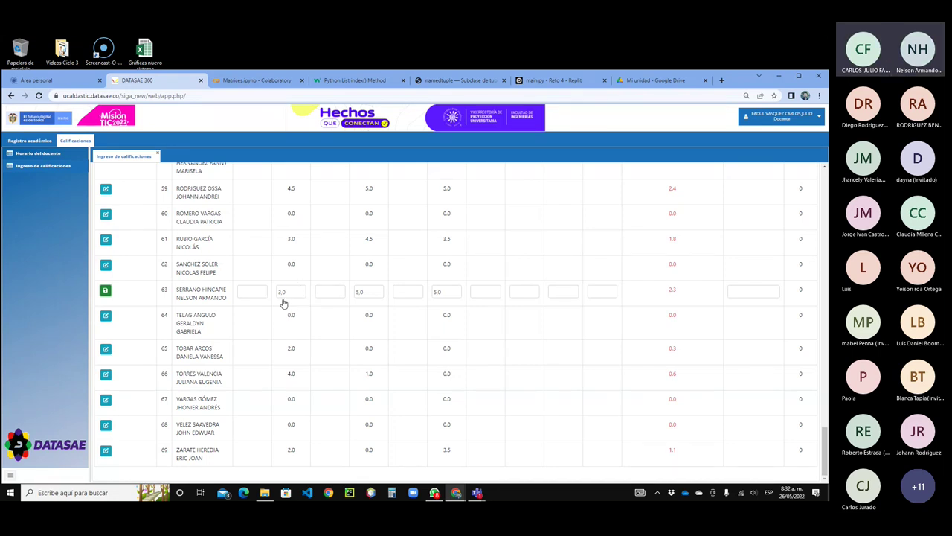
left_click(105, 291)
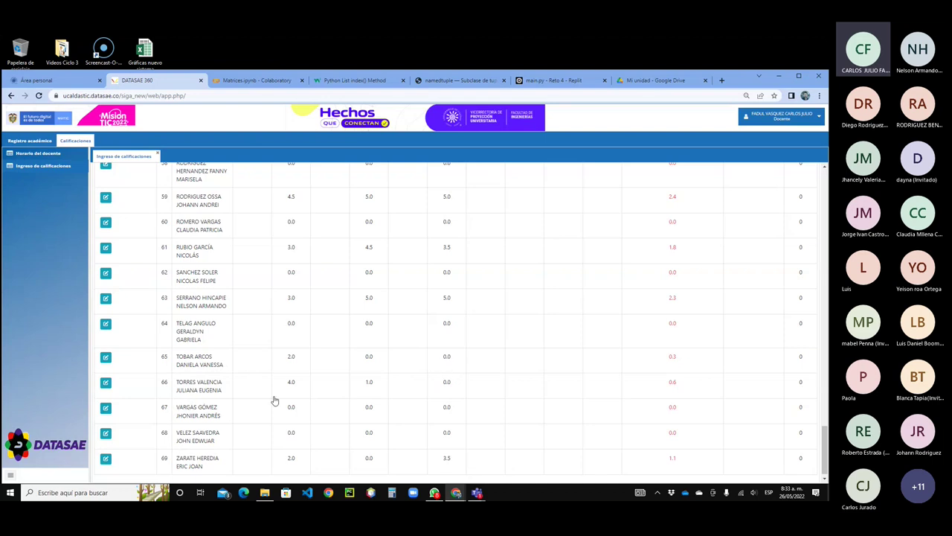
left_click(105, 382)
scroll(454, 343, "down", 1)
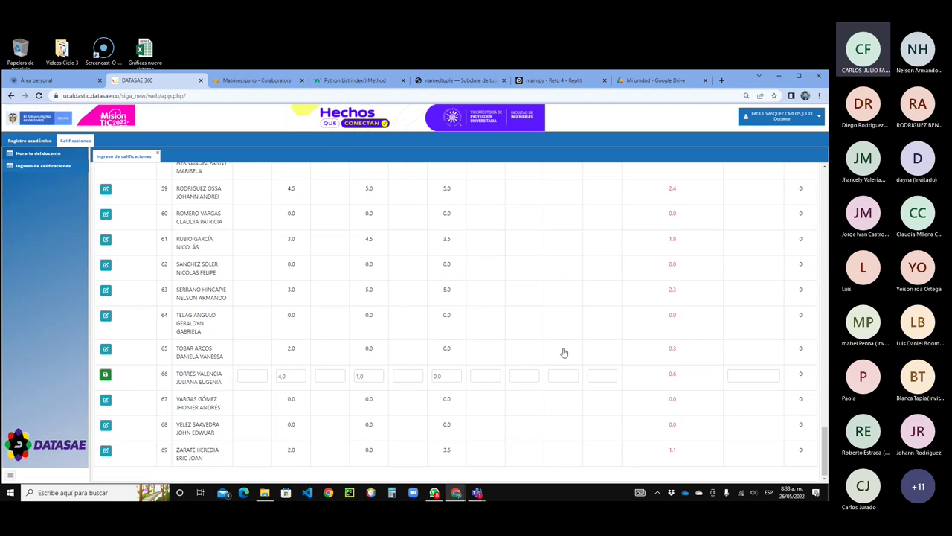
left_click(106, 377)
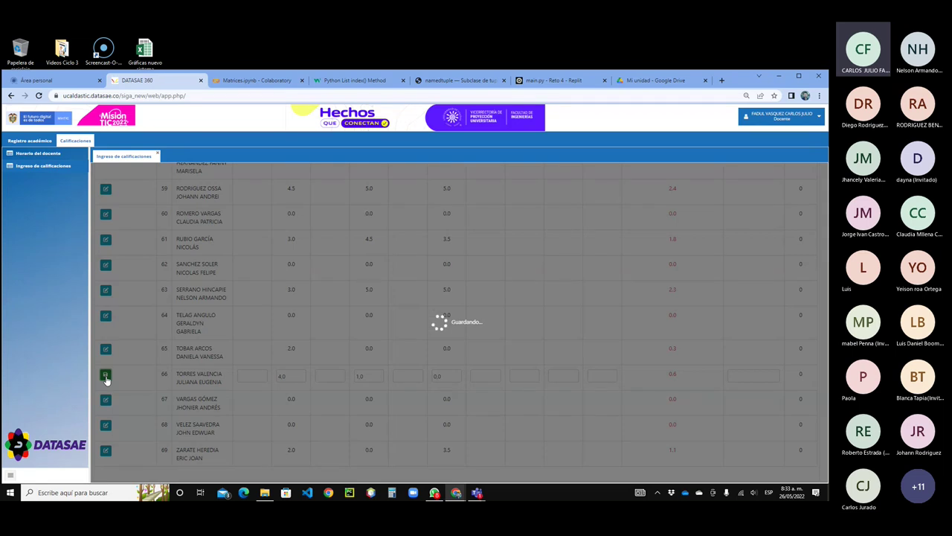
Step: Switch to the Teams meeting window and admit the waiting guest from the participants list
scroll(107, 381, "down", 1)
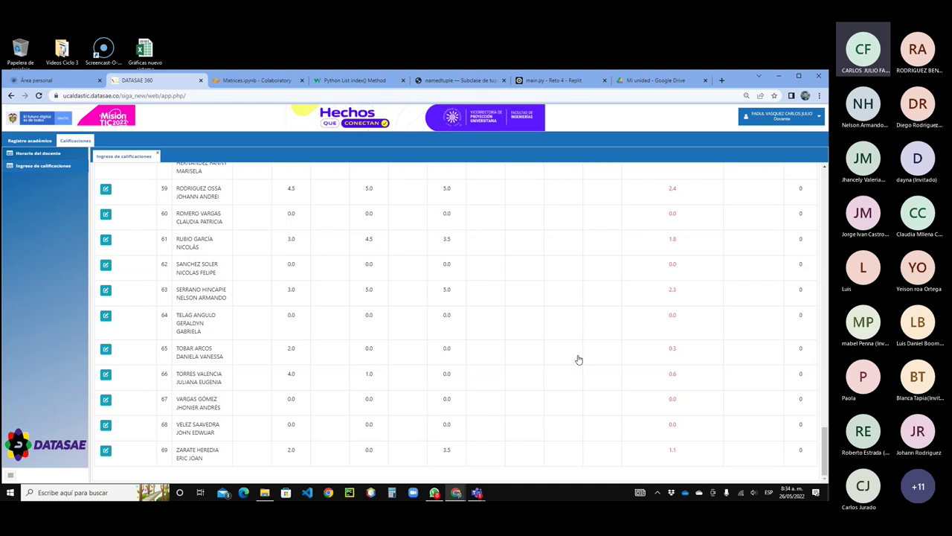
left_click(737, 442)
left_click(674, 186)
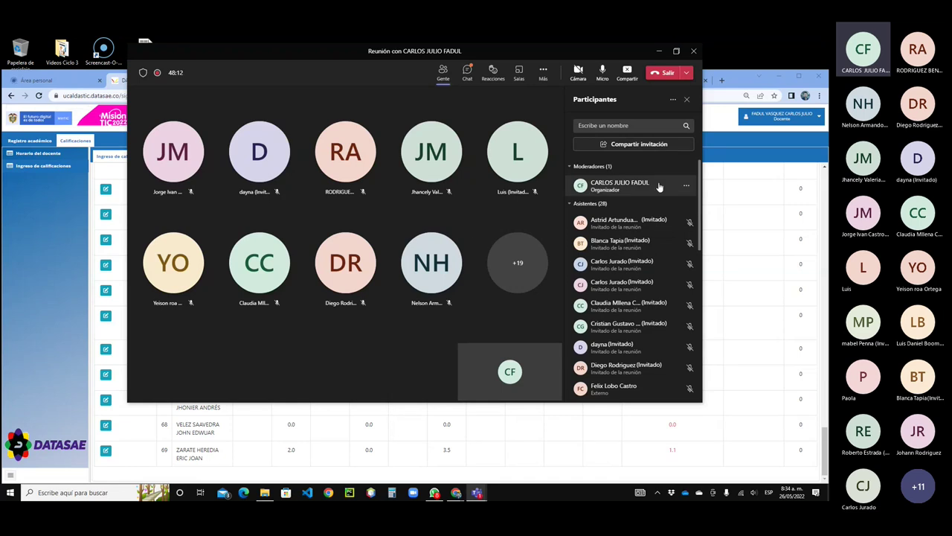
Step: Read the students' latest messages in the meeting chat, reopening the conversation to check for new ones
left_click(468, 74)
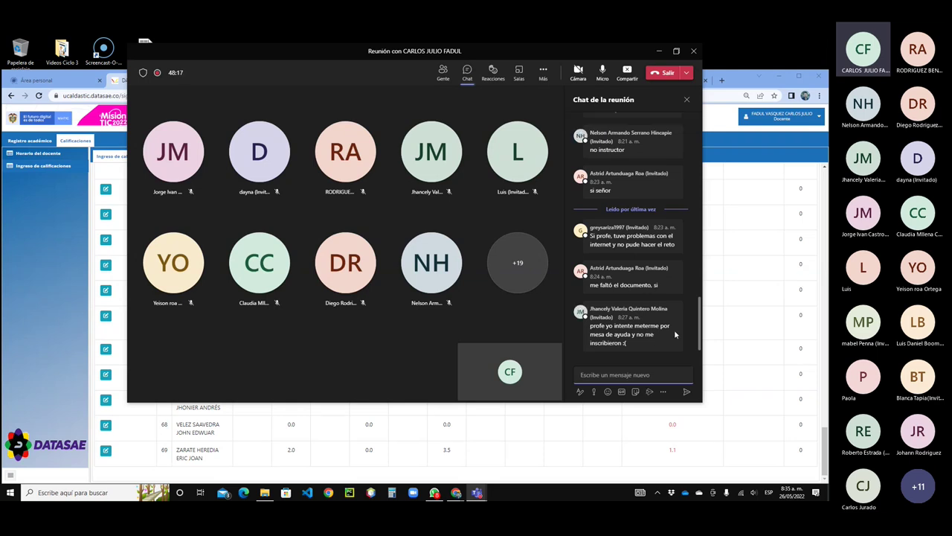
mouse_move(616, 343)
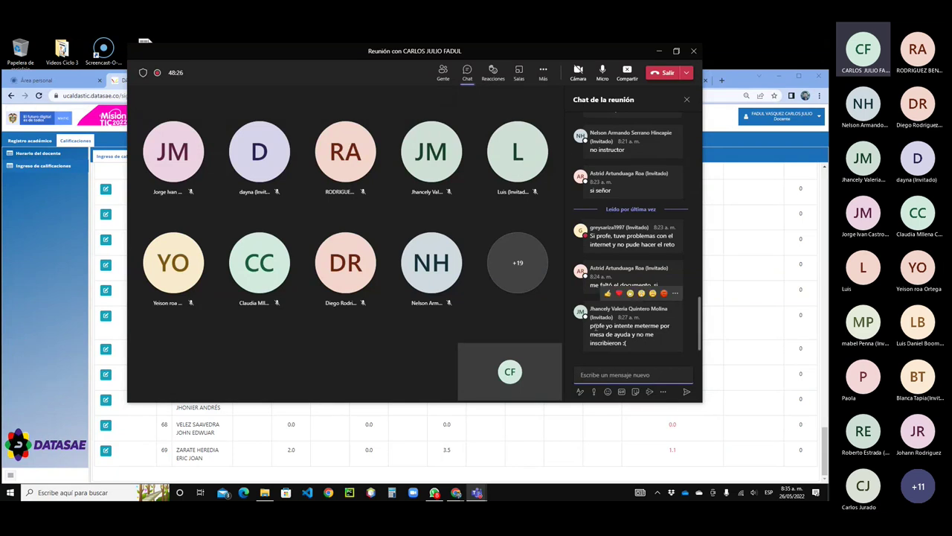
left_click(468, 72)
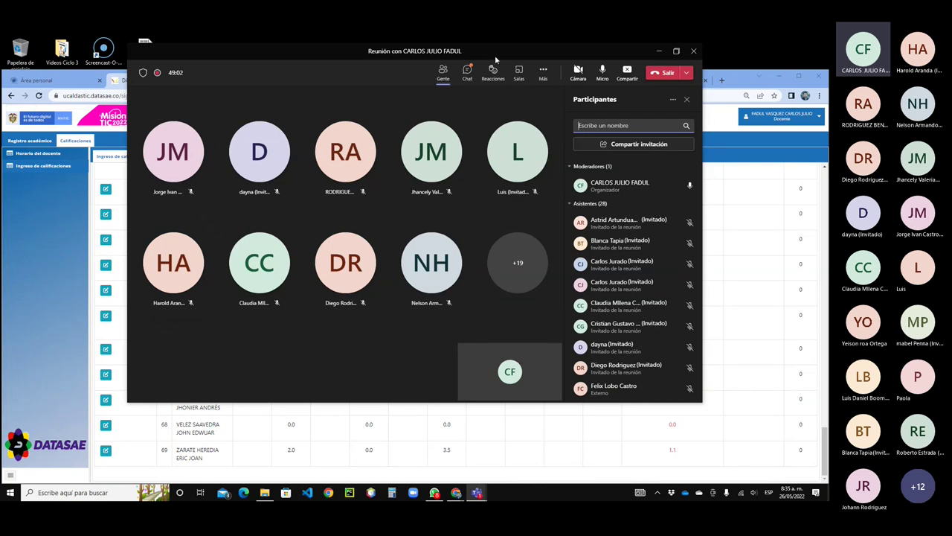
left_click(467, 72)
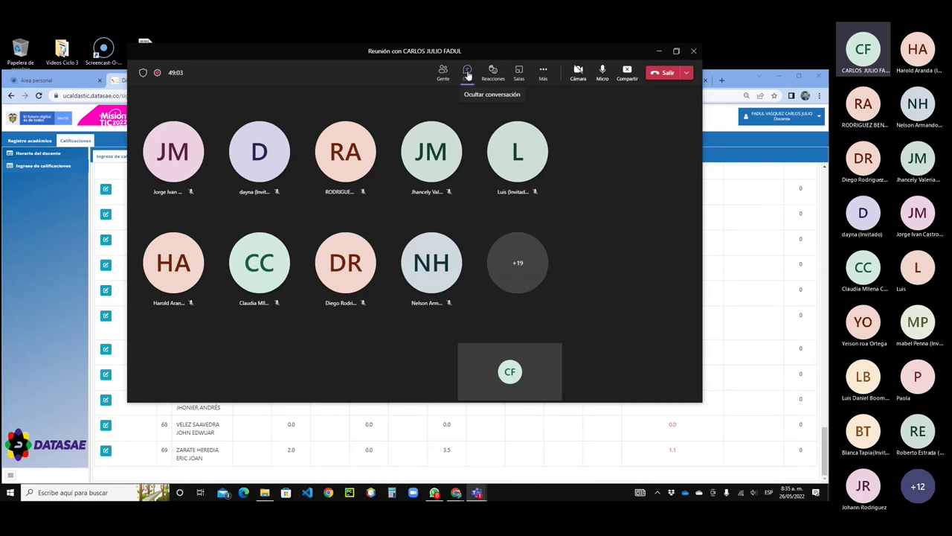